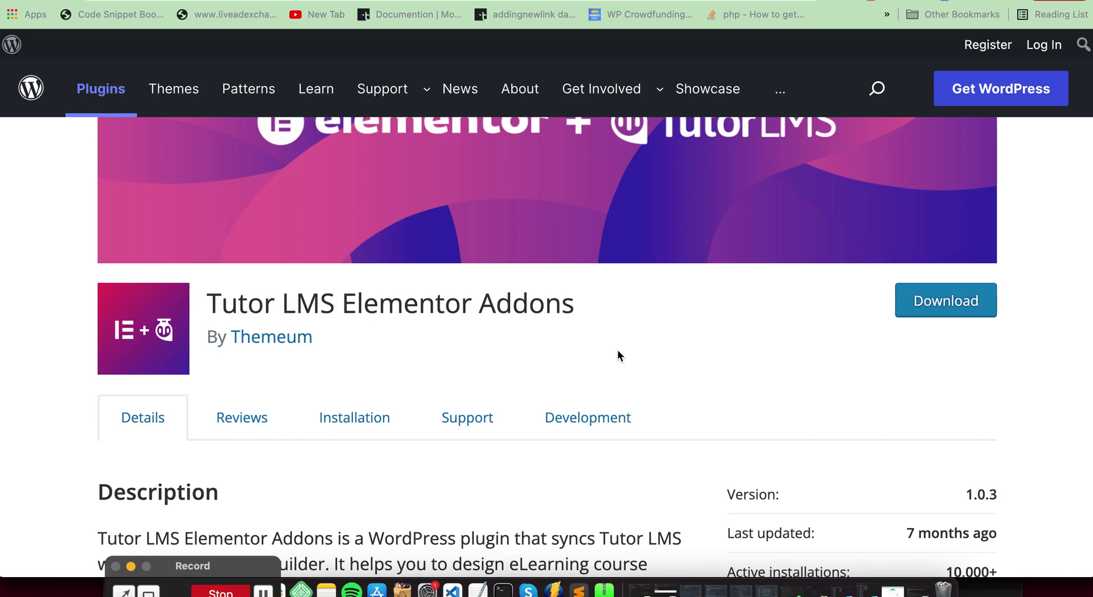
- Copy the 'Tutor LMS Elementor Addons' title from the Plugin Directory and go to the site's Add Plugins page
scroll(619, 353, "up", 2)
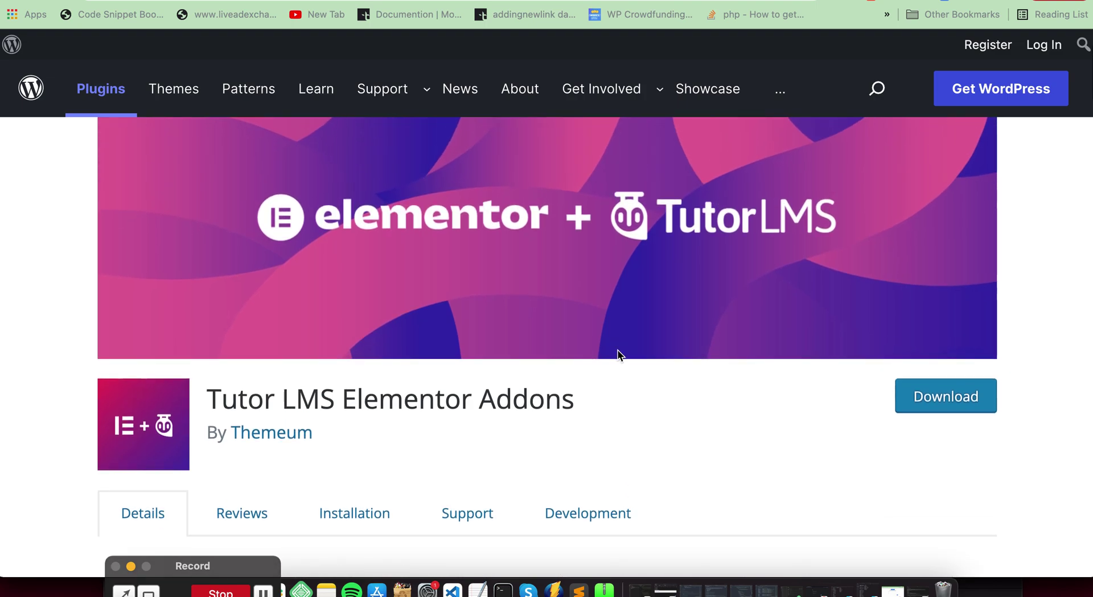
scroll(618, 352, "down", 1)
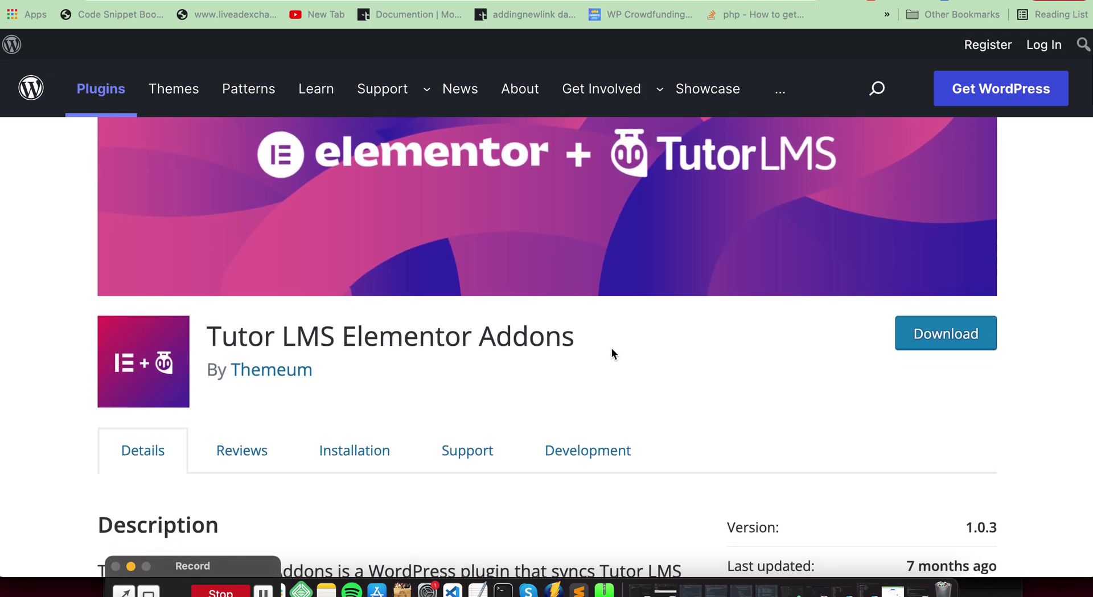
left_click(577, 343)
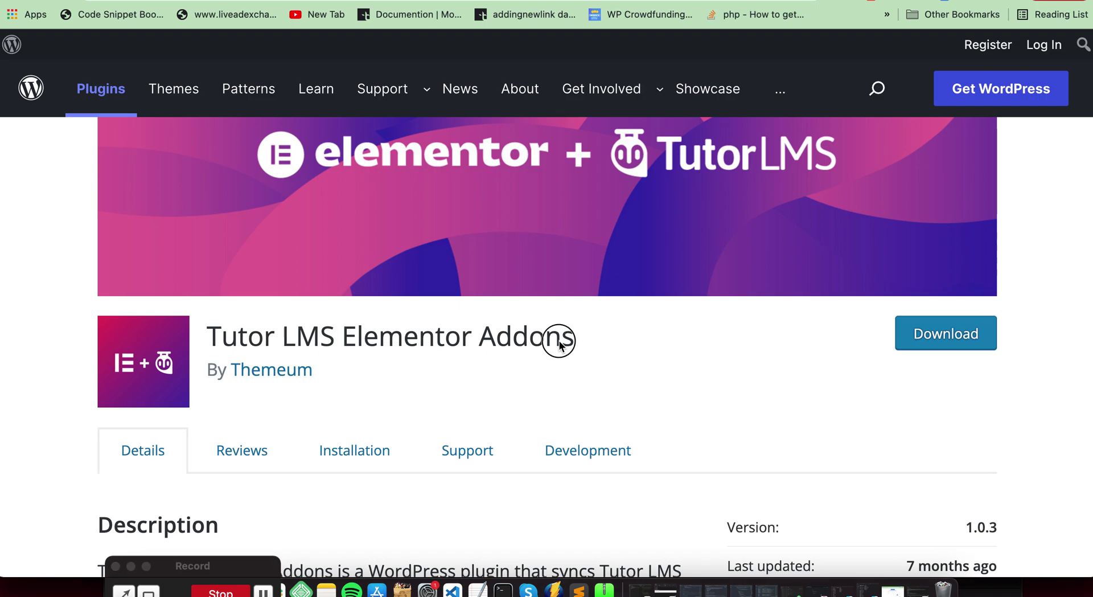
left_click_drag(208, 330, 585, 351)
key("super+c")
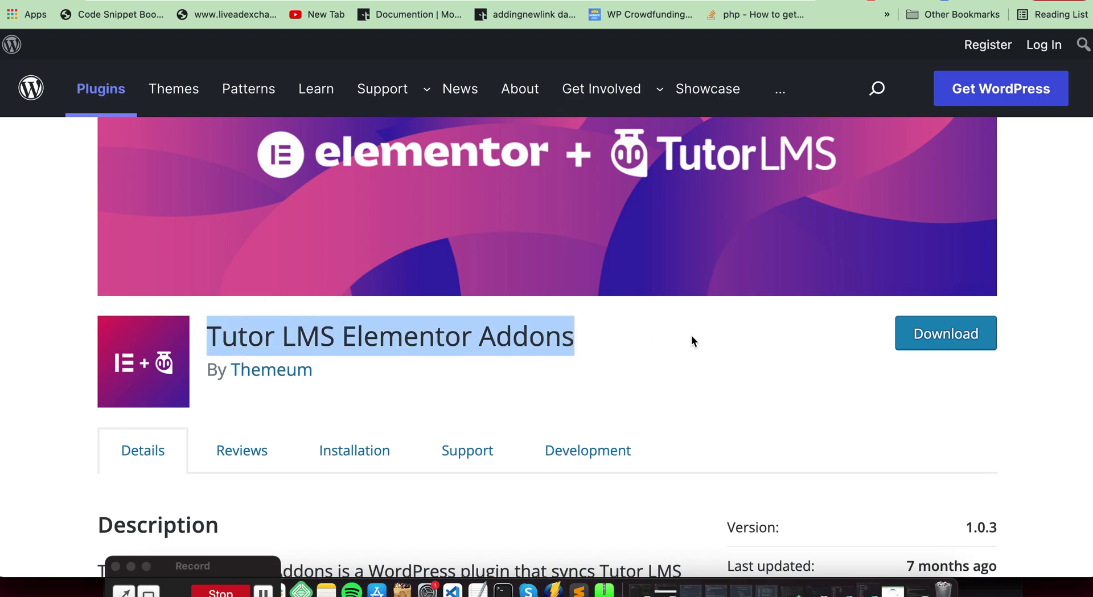
scroll(693, 342, "up", 4)
left_click(889, 1)
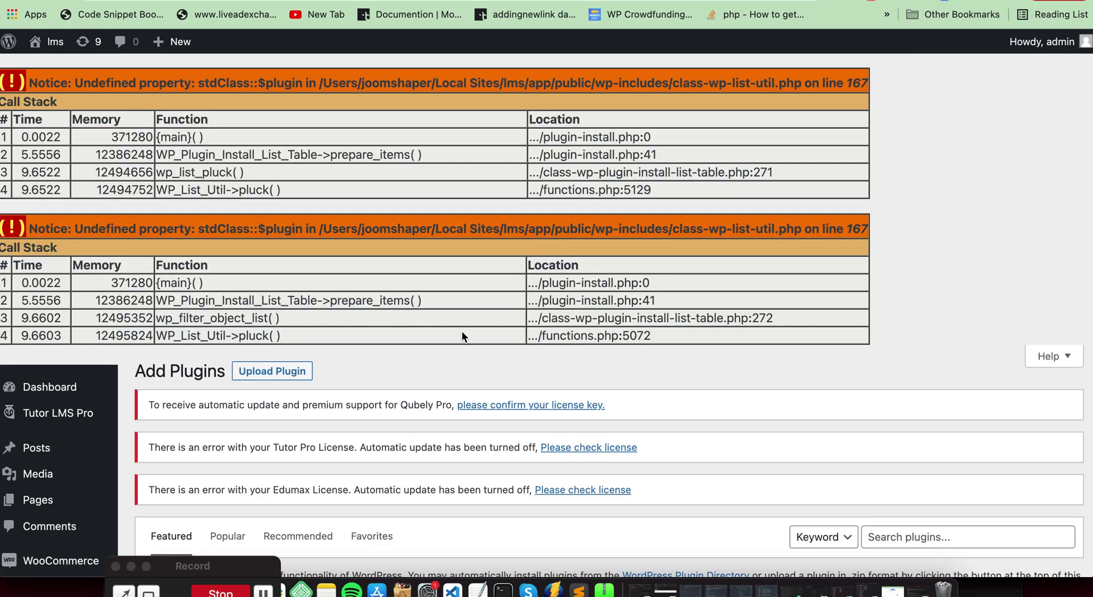
- Search Add Plugins for 'Tutor LMS Elementor Addons' and activate the plugin
scroll(463, 342, "down", 5)
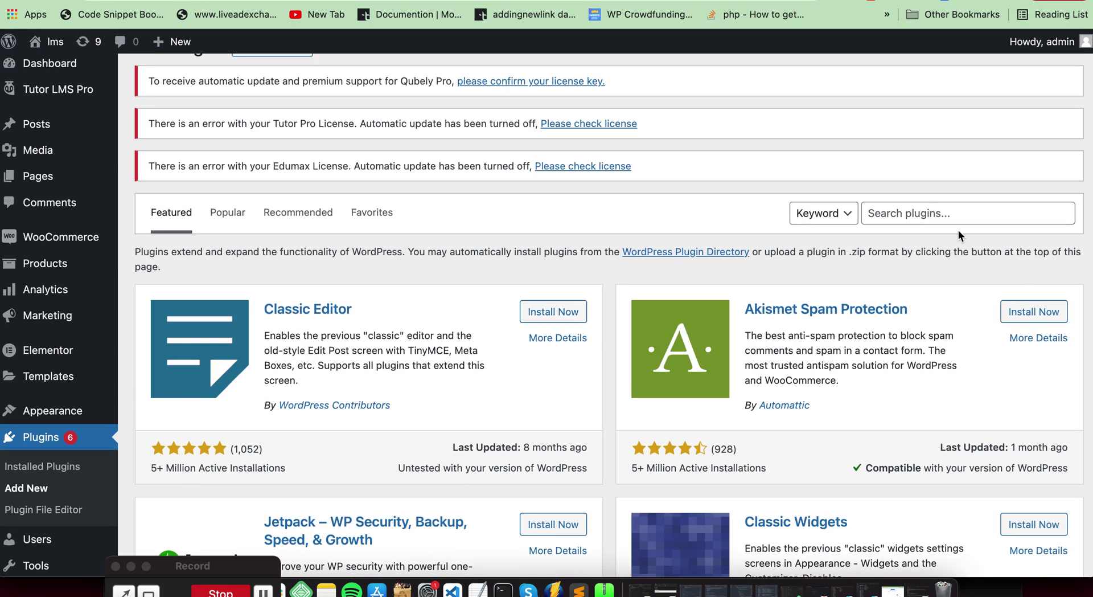
left_click(951, 214)
key("super+v")
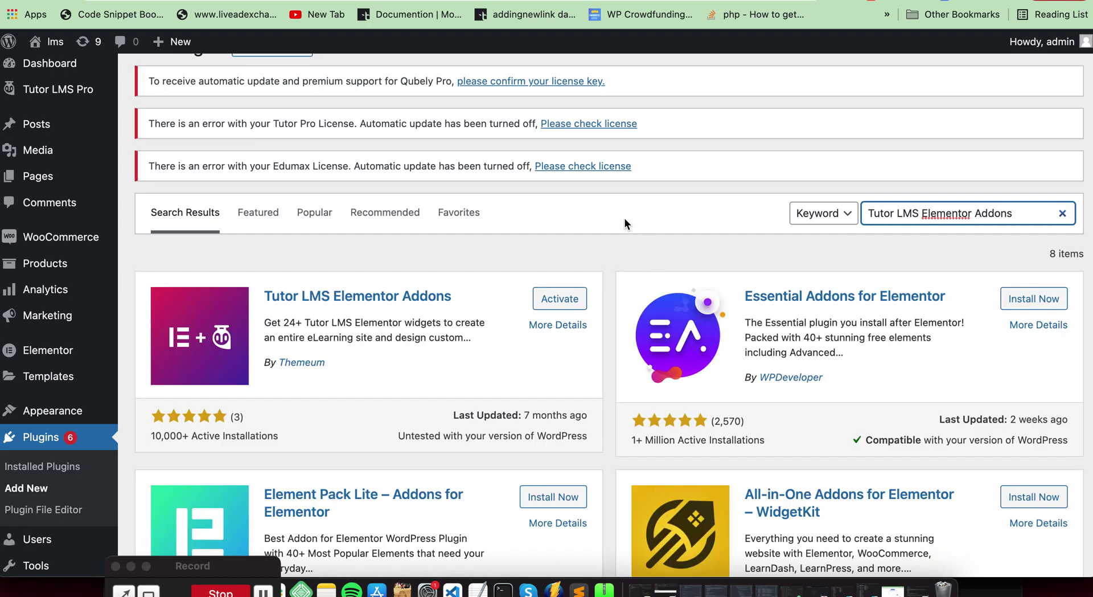
left_click(548, 308)
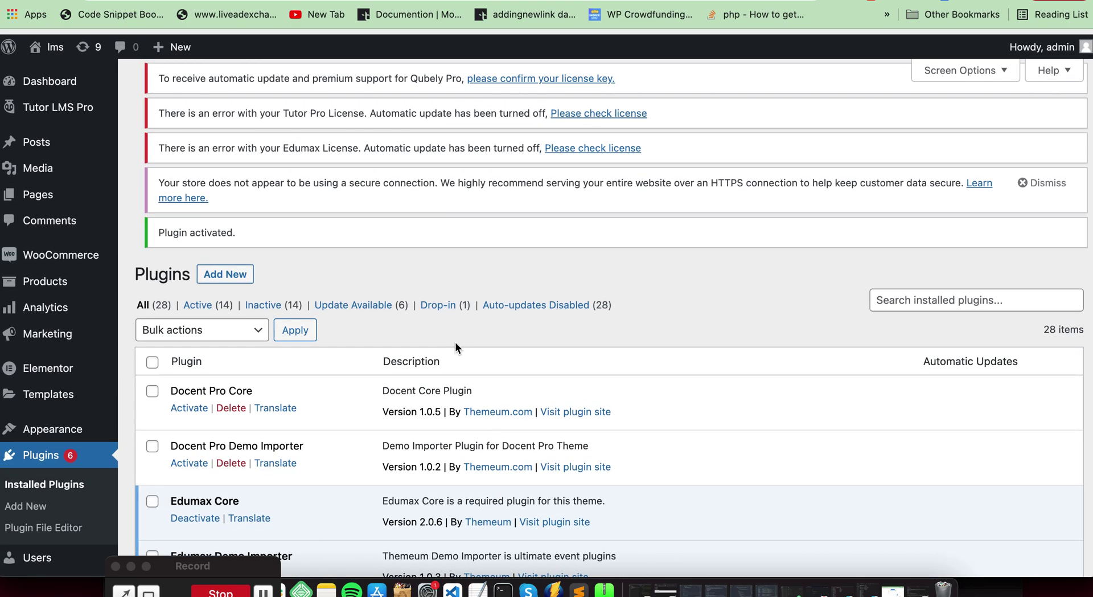
- Bring up the Pages menu in the admin sidebar to reach Add New
scroll(456, 343, "down", 15)
scroll(455, 342, "up", 15)
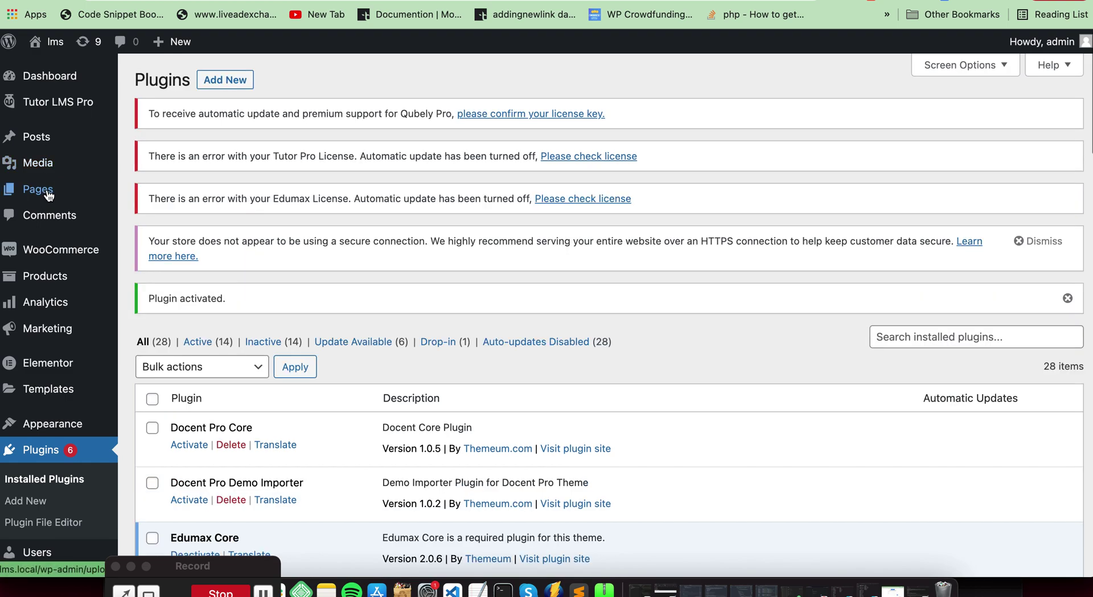
mouse_move(80, 189)
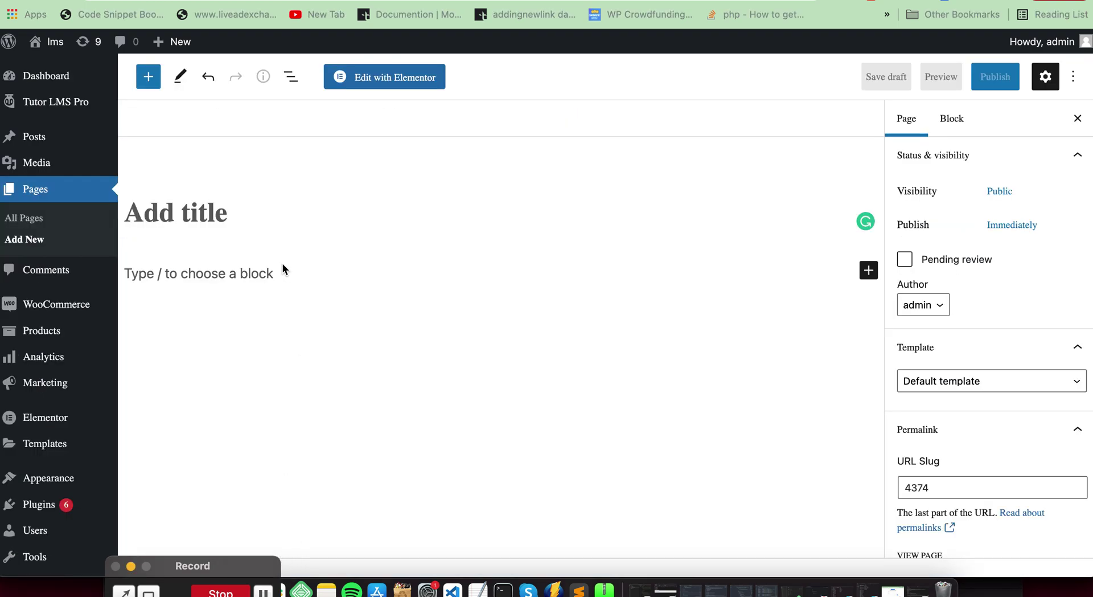
- Title the new page 'curses-test', publish it, and launch it in Elementor
left_click(246, 214)
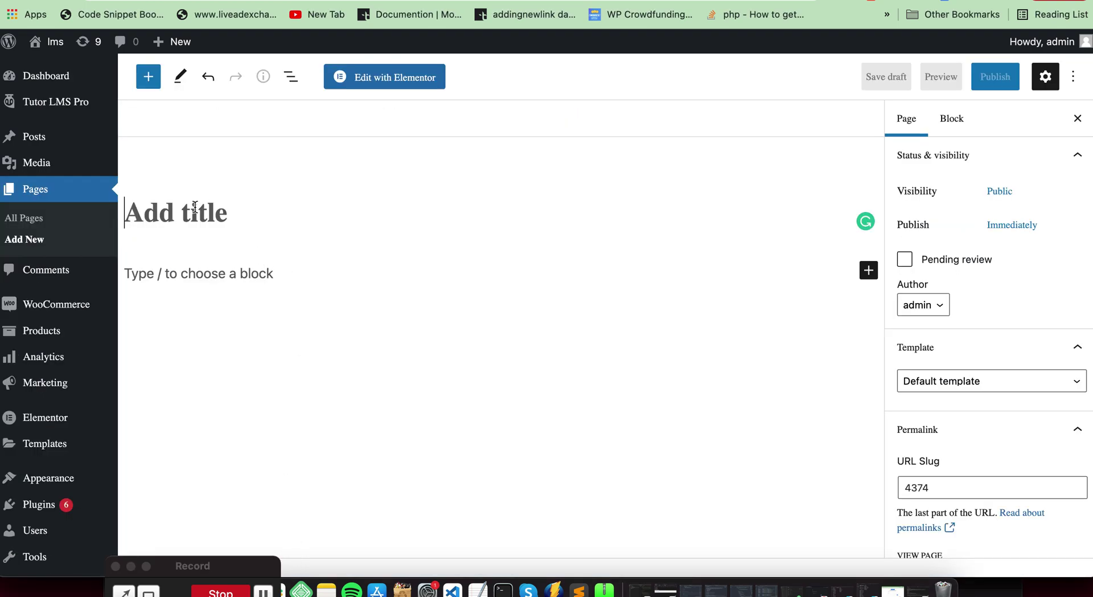
type("c")
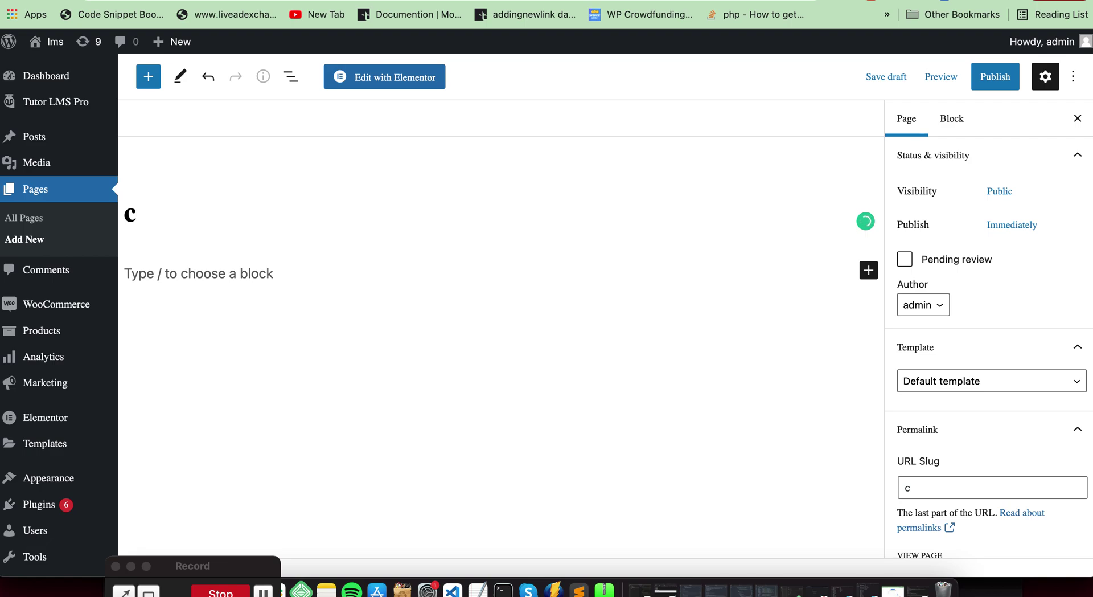
type("urses")
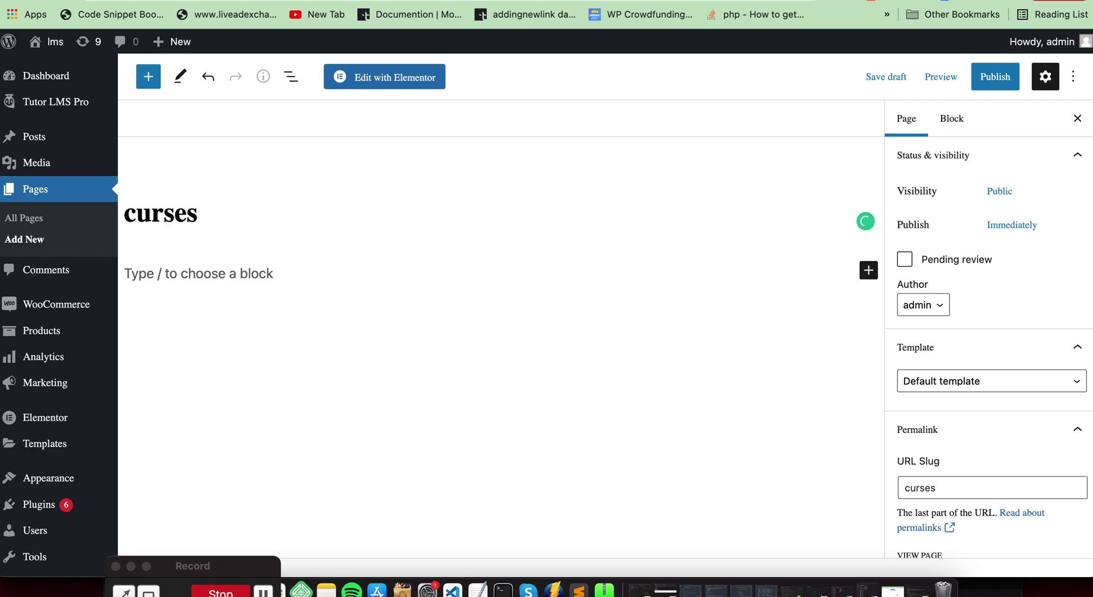
type("-test")
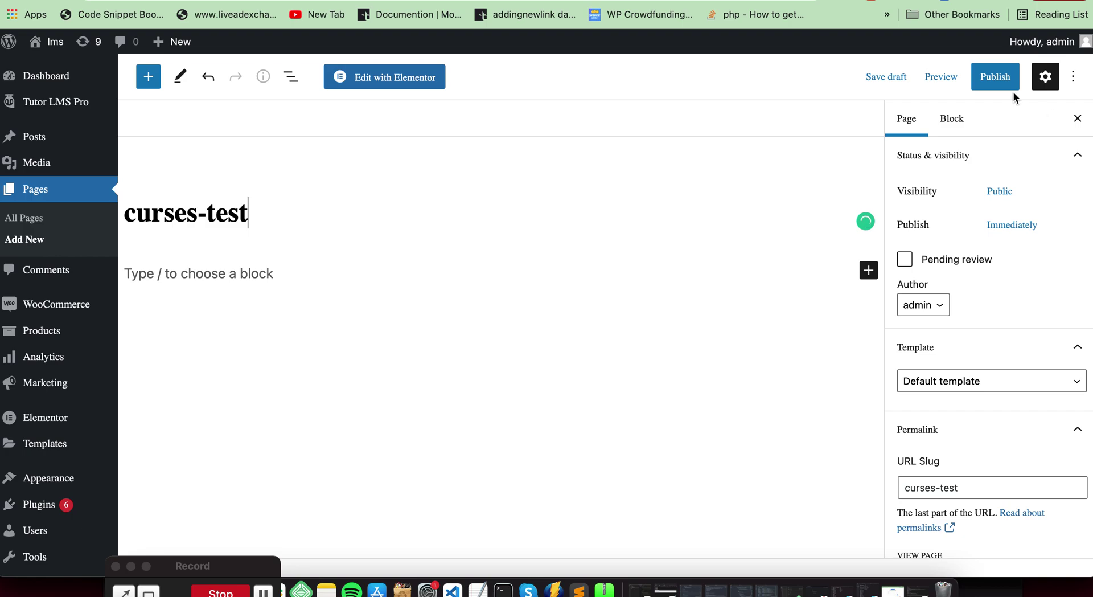
left_click(989, 86)
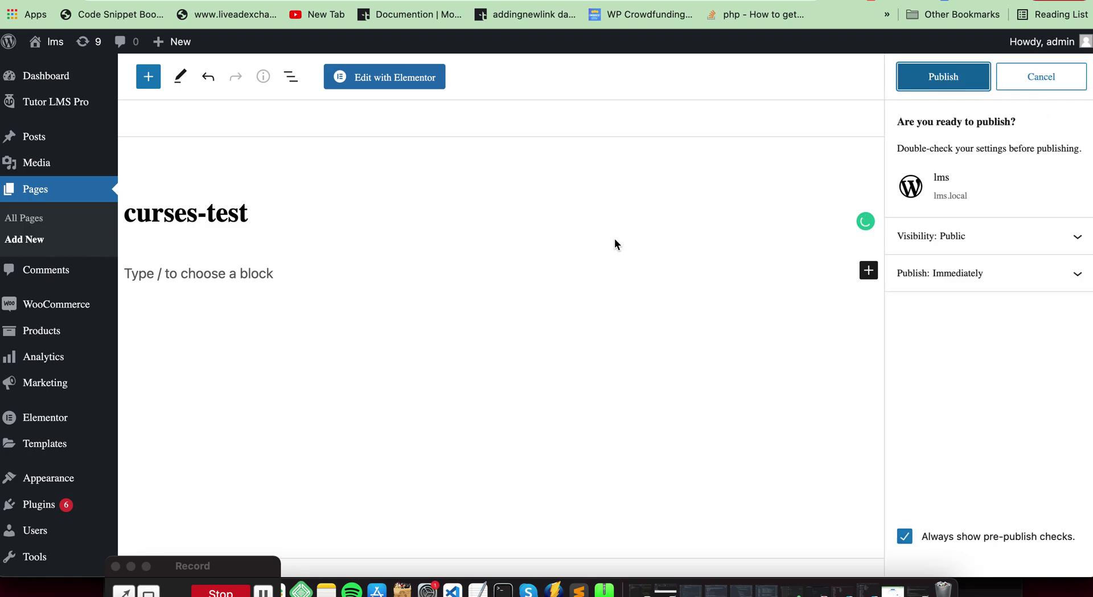
key("Return")
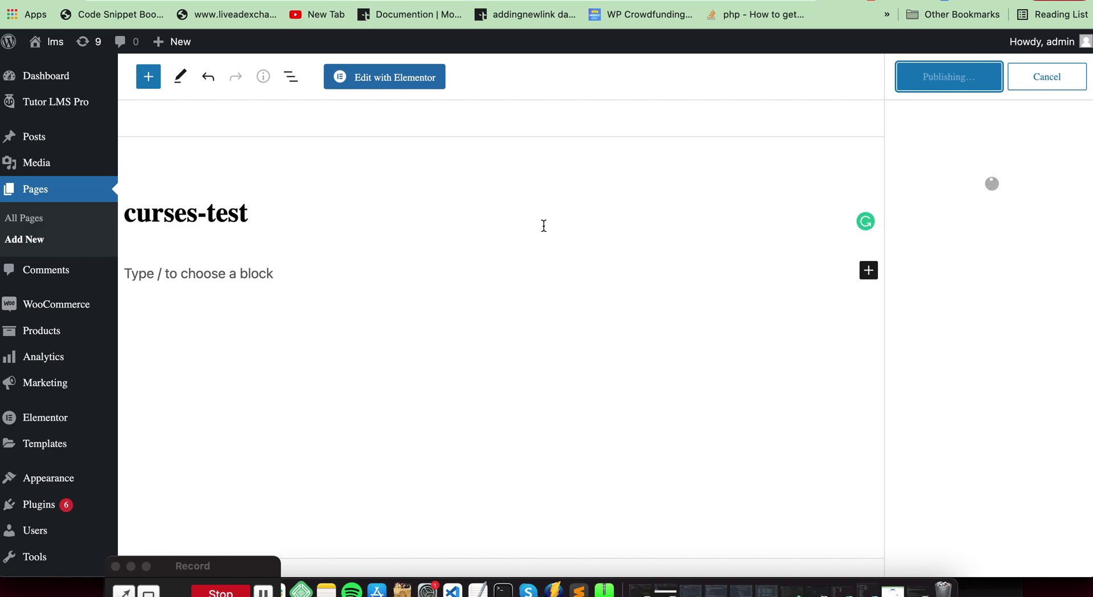
left_click(378, 84)
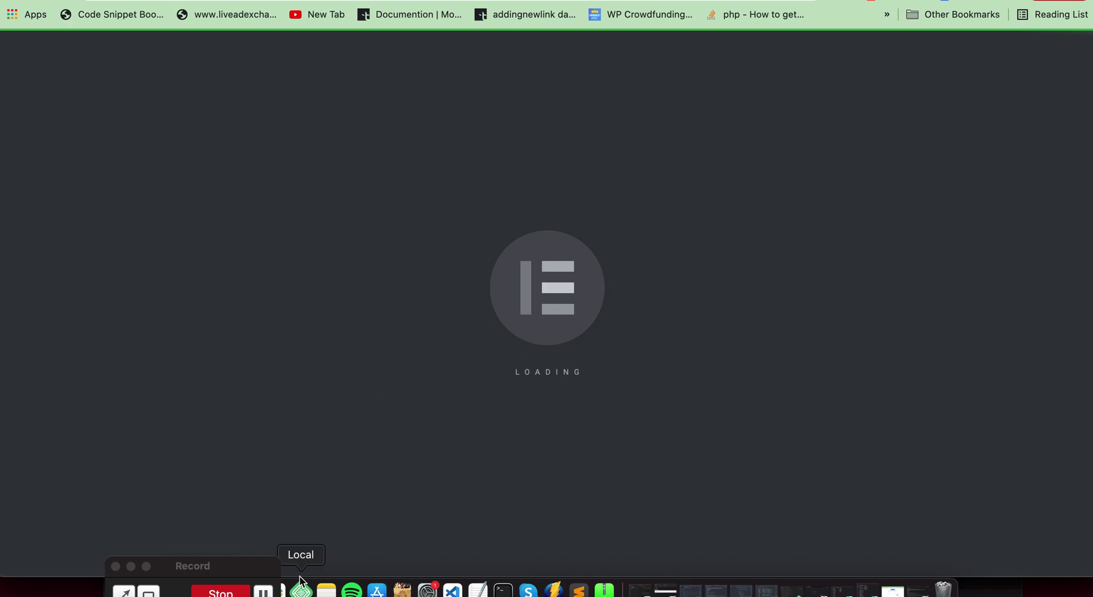
- Scroll the loaded Elementor canvas to view the empty curses-test section
scroll(441, 456, "down", 3)
scroll(487, 445, "up", 4)
scroll(547, 449, "down", 2)
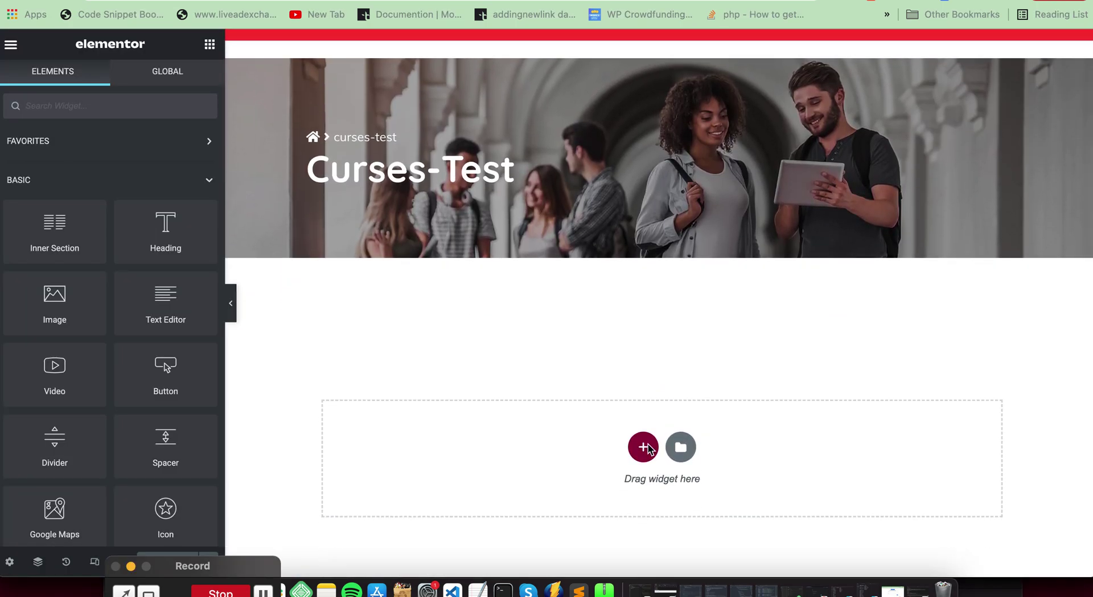
- Return to the widget panel and collapse the Basic, Pro and General widget categories
left_click(646, 447)
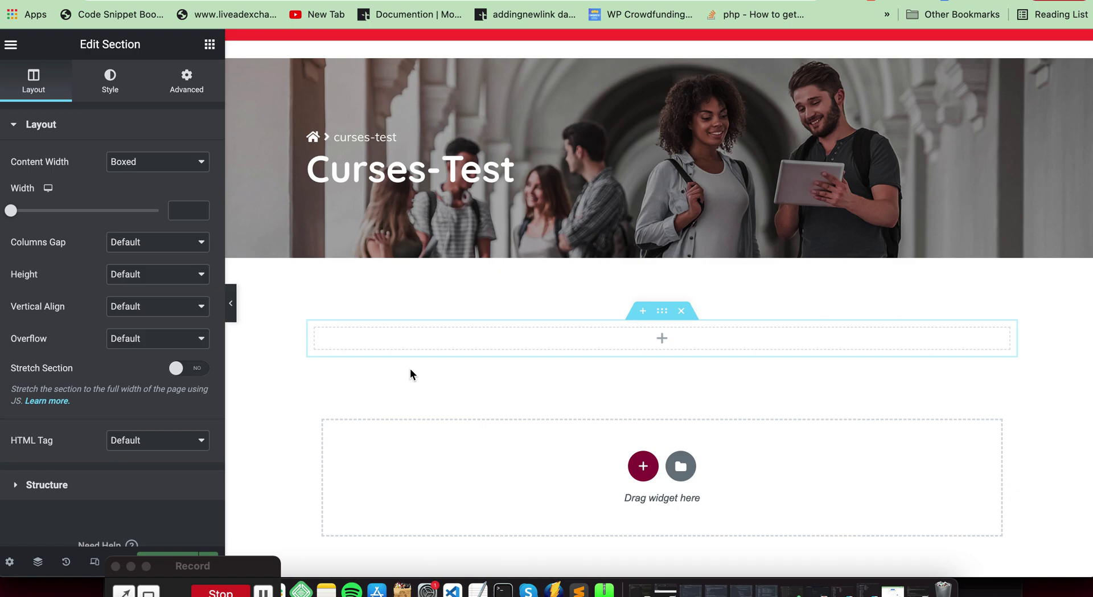
scroll(377, 360, "up", 2)
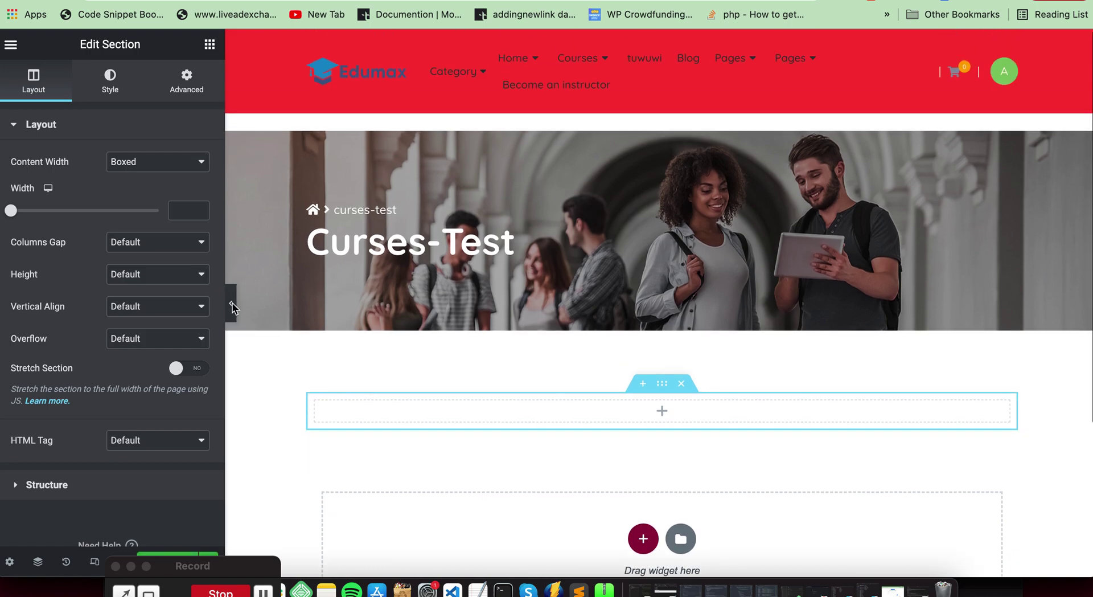
left_click(209, 45)
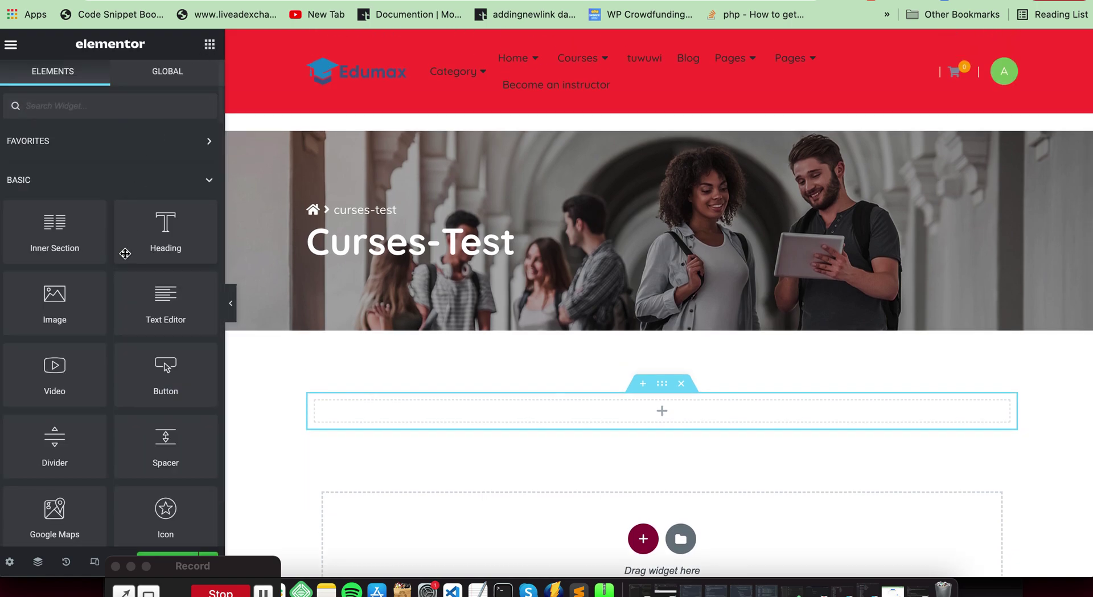
scroll(165, 290, "down", 3)
scroll(198, 155, "up", 3)
left_click(209, 181)
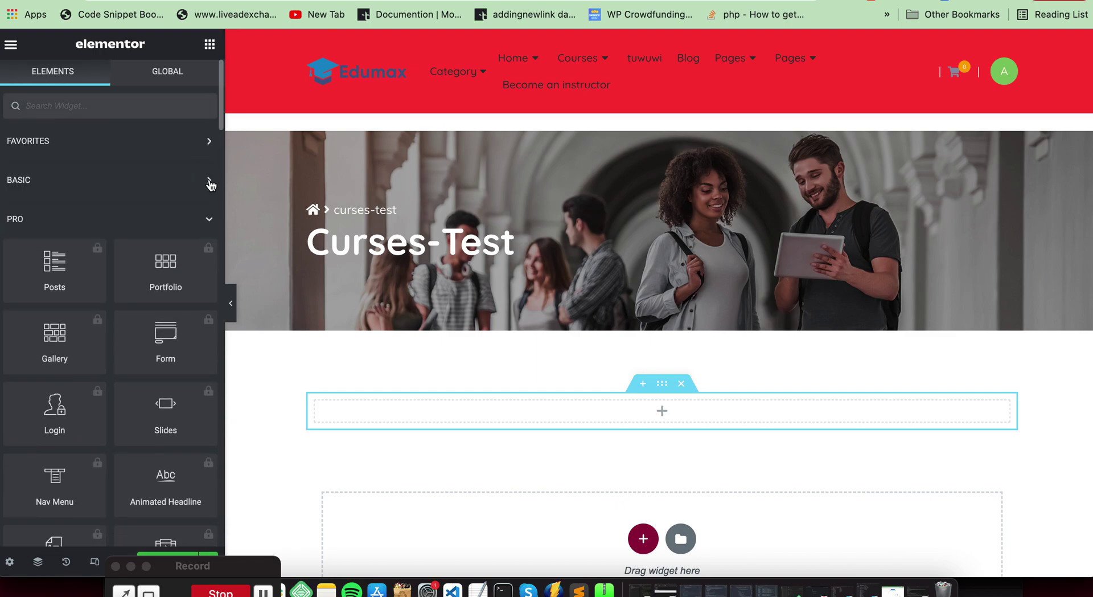
left_click(208, 226)
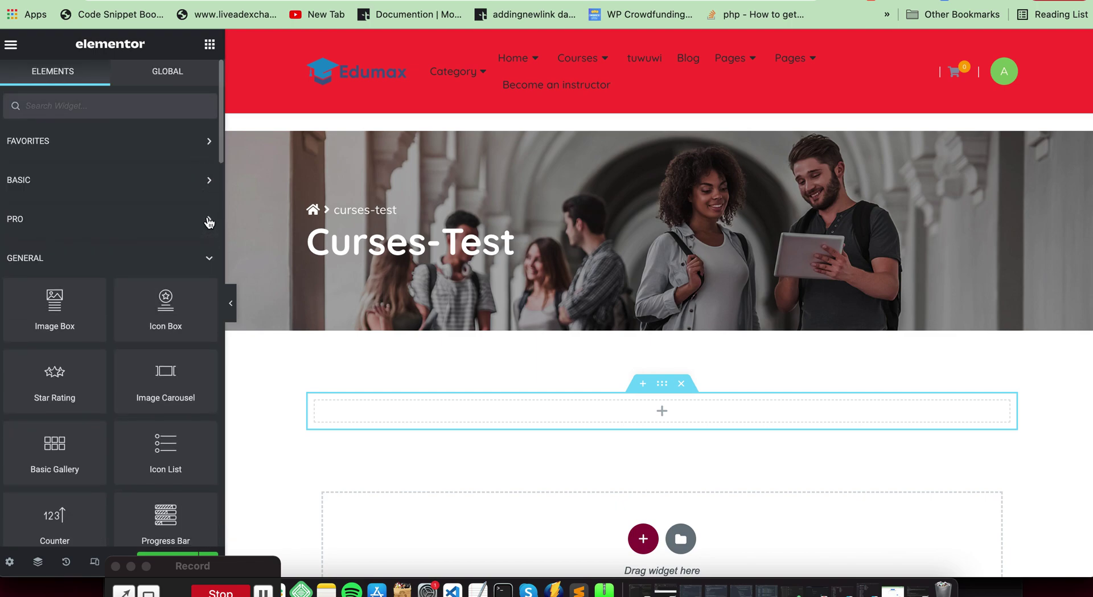
left_click(209, 256)
- Scroll to the Tutor LMS widgets and begin dragging Course List onto the page
scroll(211, 255, "down", 2)
scroll(110, 341, "down", 3)
scroll(110, 342, "down", 8)
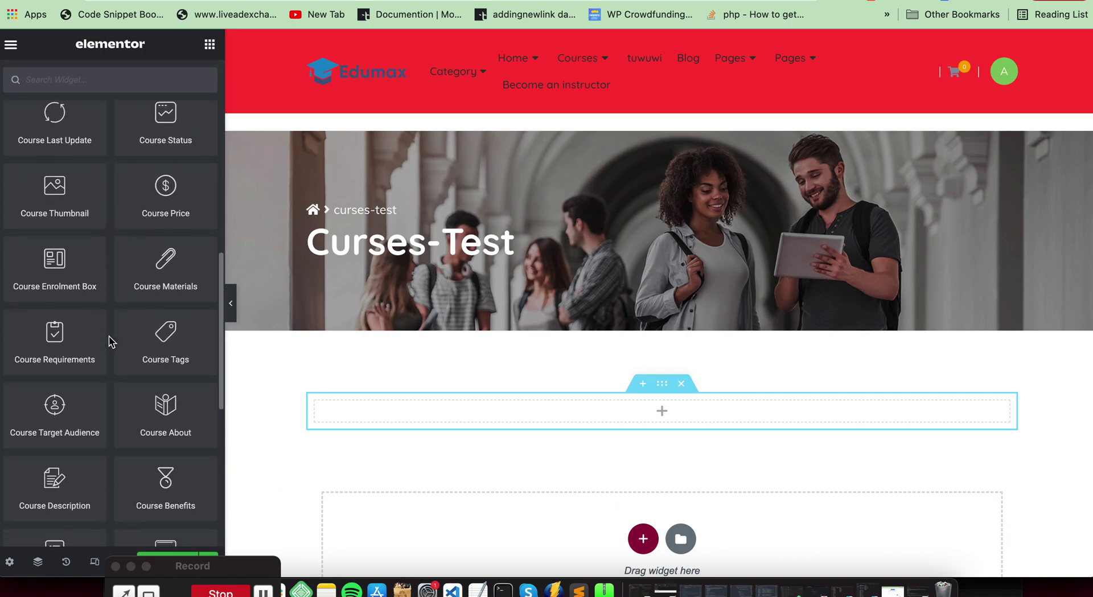
scroll(112, 319, "down", 3)
scroll(112, 317, "up", 1)
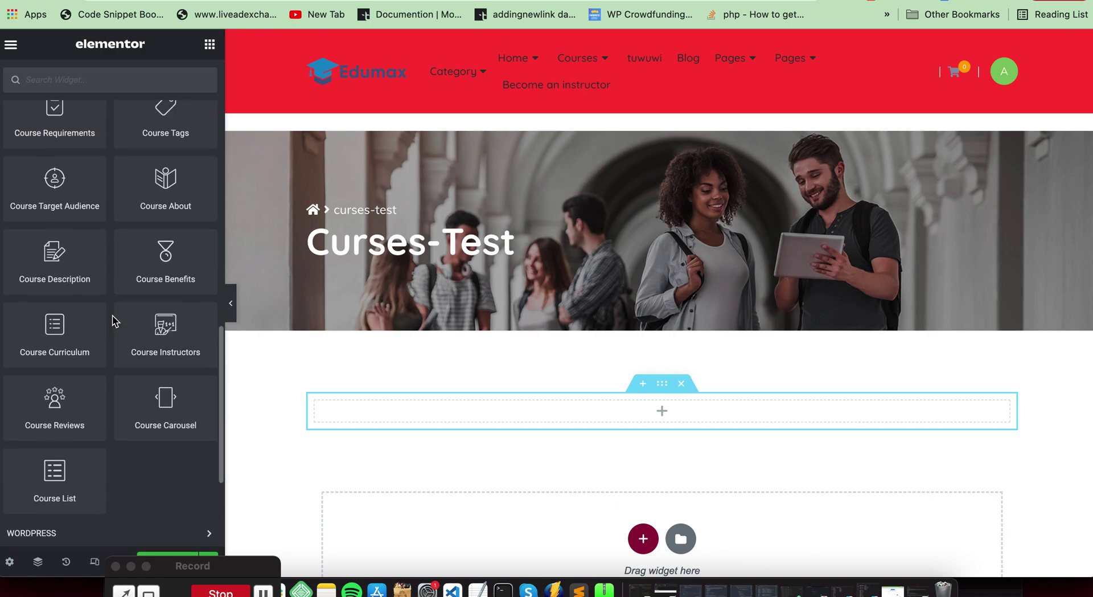
scroll(80, 397, "down", 2)
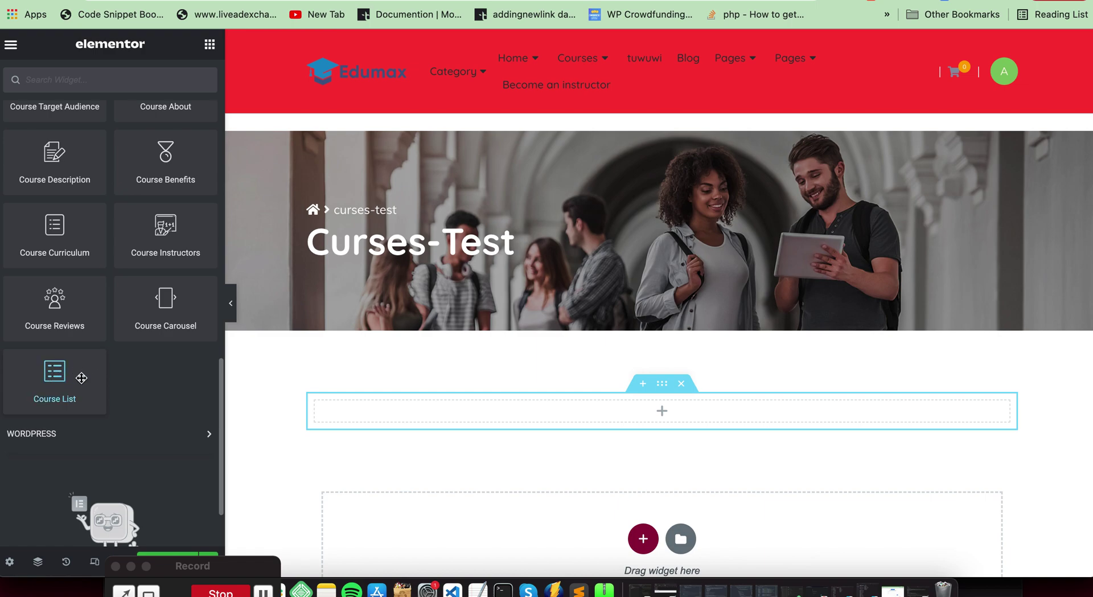
left_click_drag(23, 375, 575, 396)
- Drop the Course List widget into the empty section and expand its Query options
left_click_drag(21, 397, 680, 414)
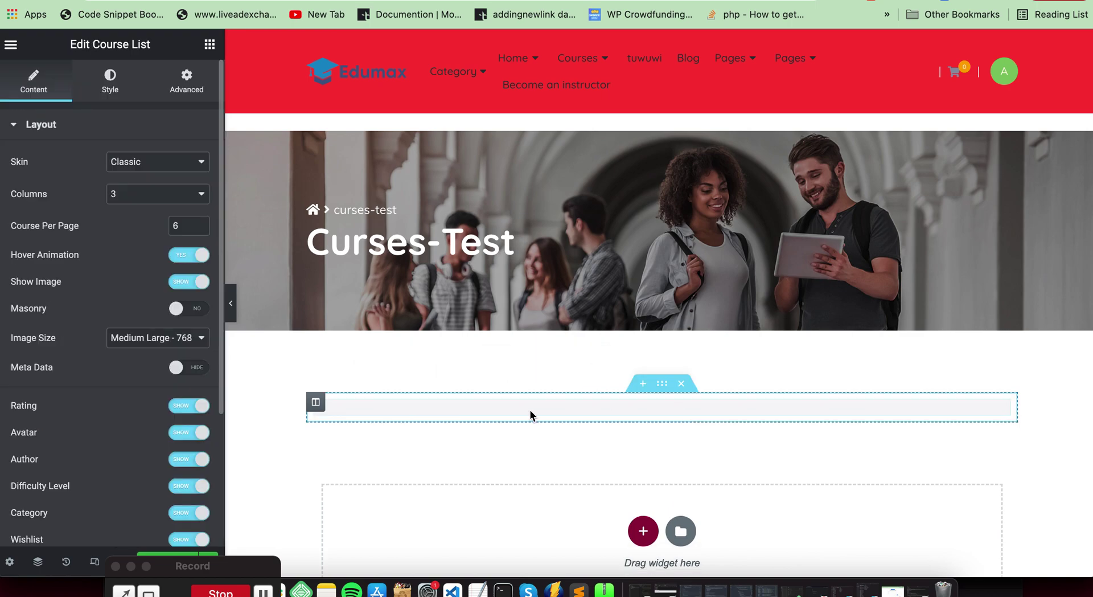
scroll(114, 271, "down", 3)
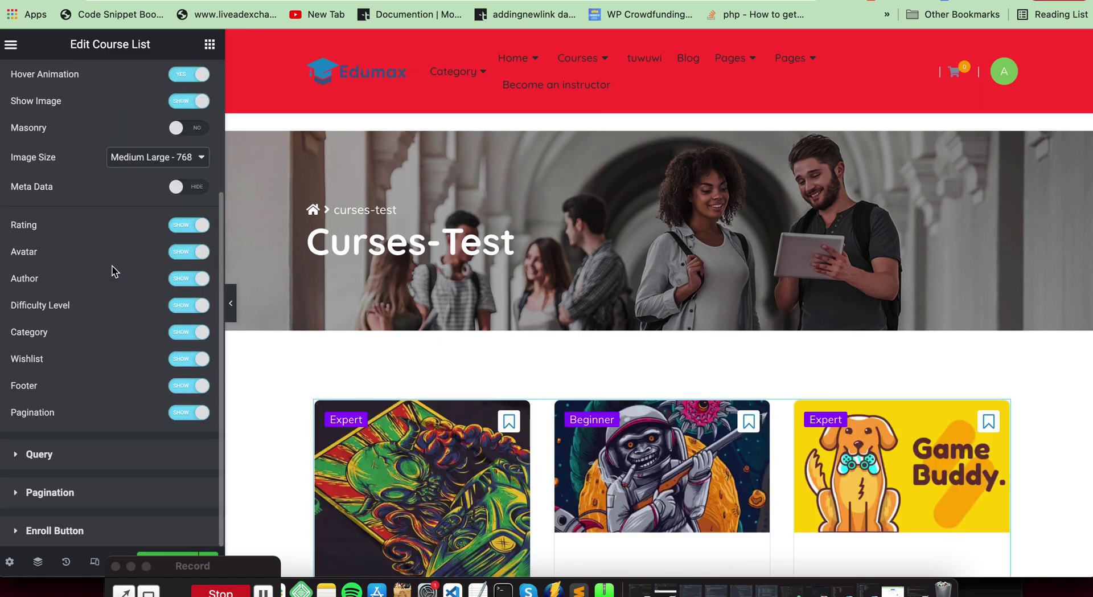
scroll(114, 272, "up", 3)
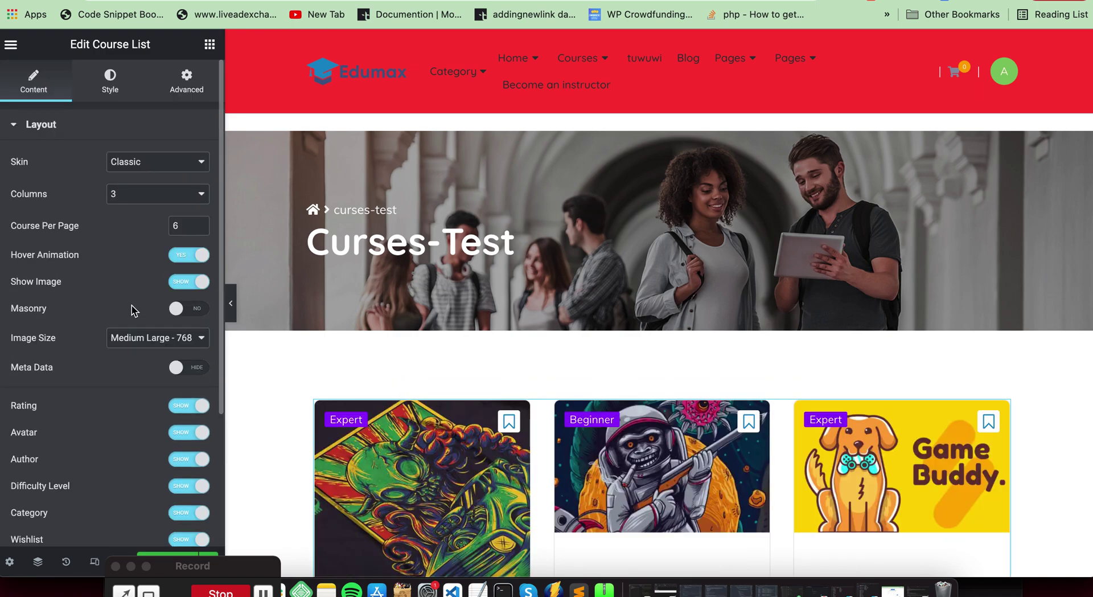
scroll(120, 272, "down", 3)
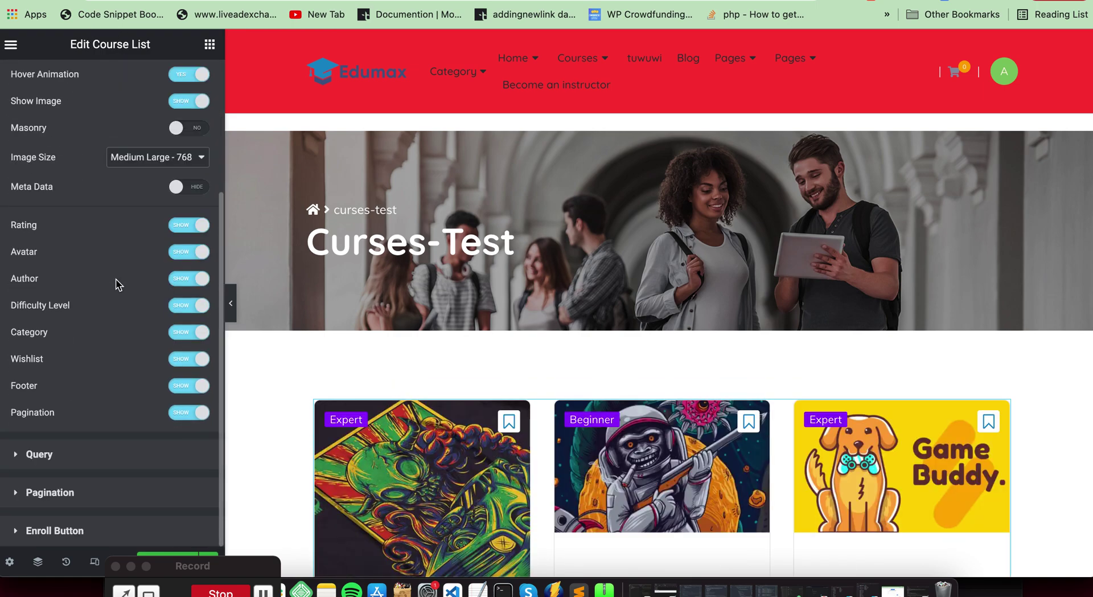
left_click(91, 454)
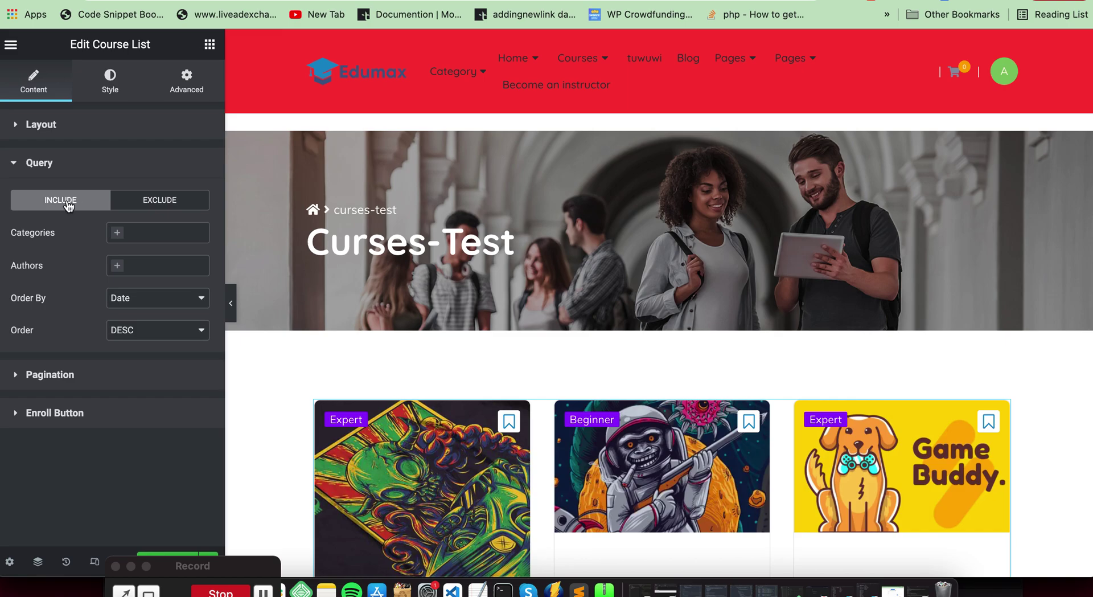
- Save the page with UPDATE and preview the live curses-test course grid
scroll(370, 405, "down", 2)
scroll(370, 405, "down", 15)
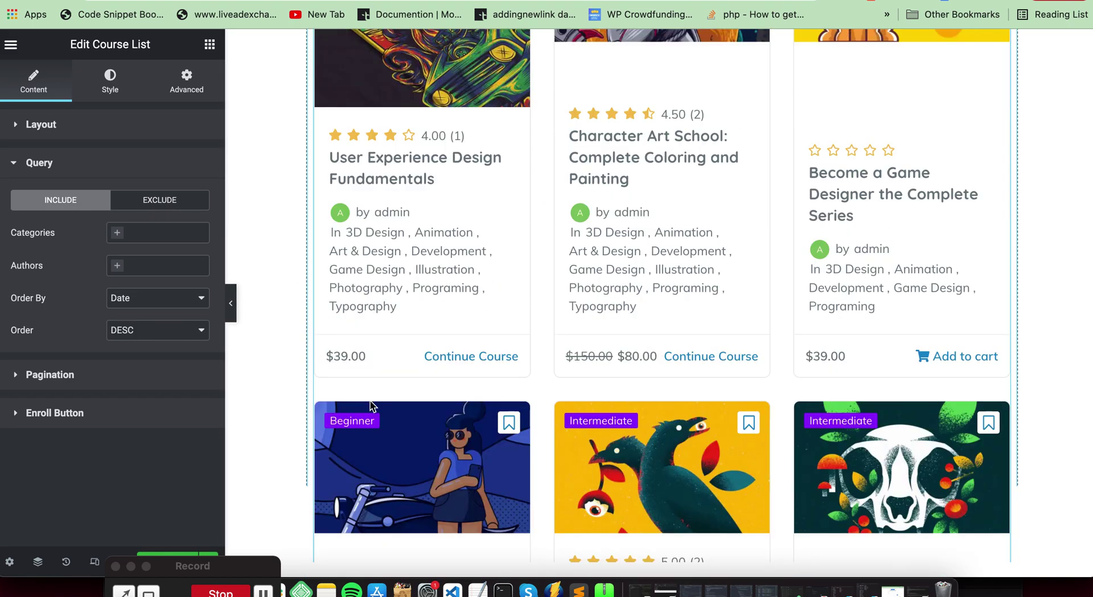
scroll(371, 399, "up", 20)
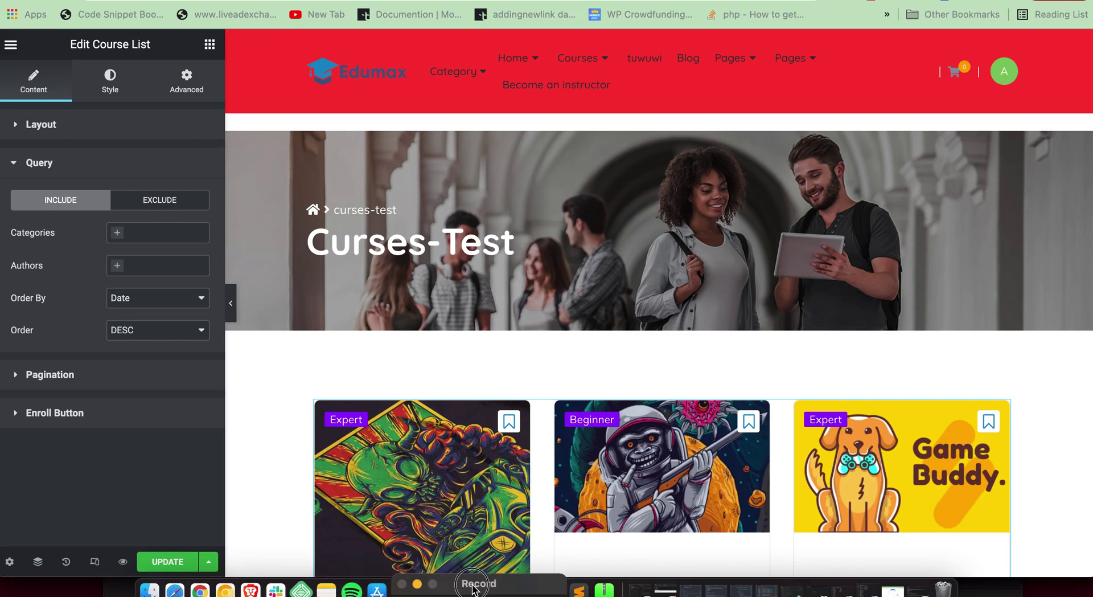
left_click(164, 562)
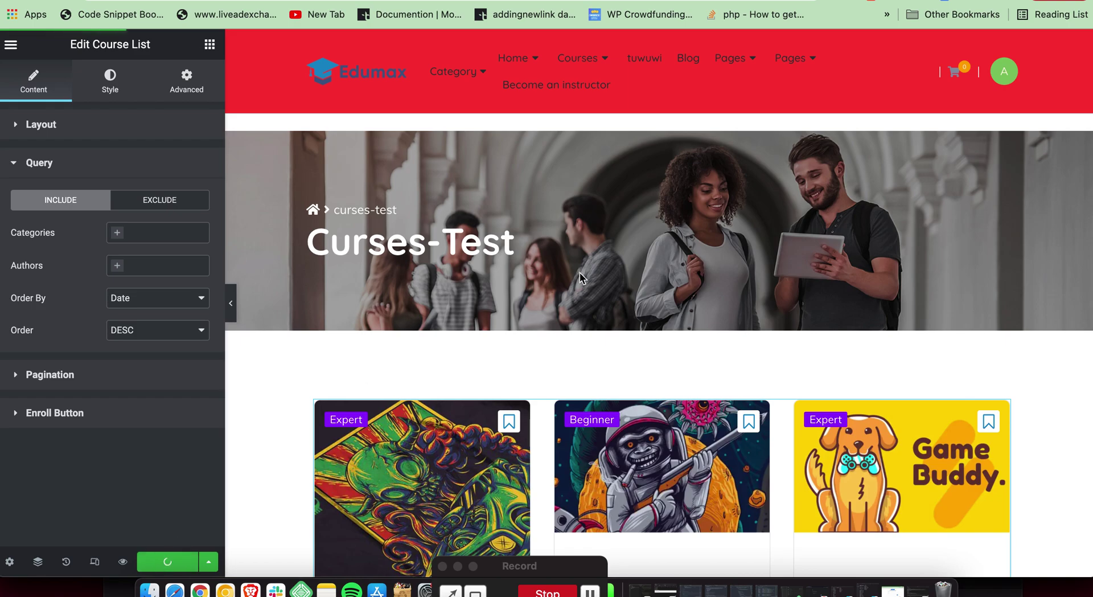
left_click(124, 563)
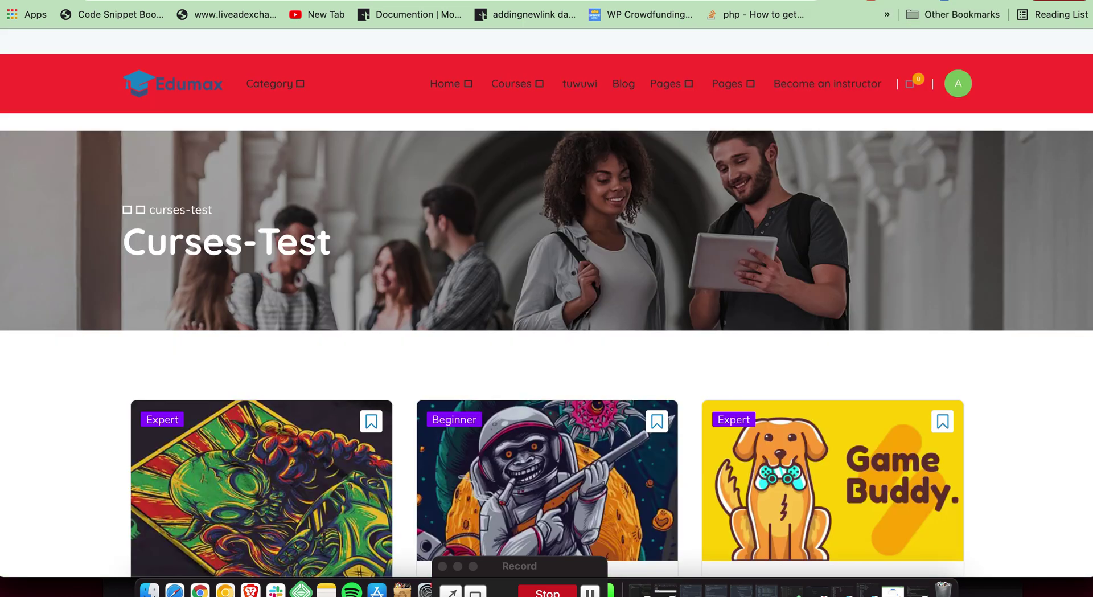
- Scroll through the previewed course cards, then bring up the admin bar site menu's Dashboard link options
scroll(685, 274, "down", 10)
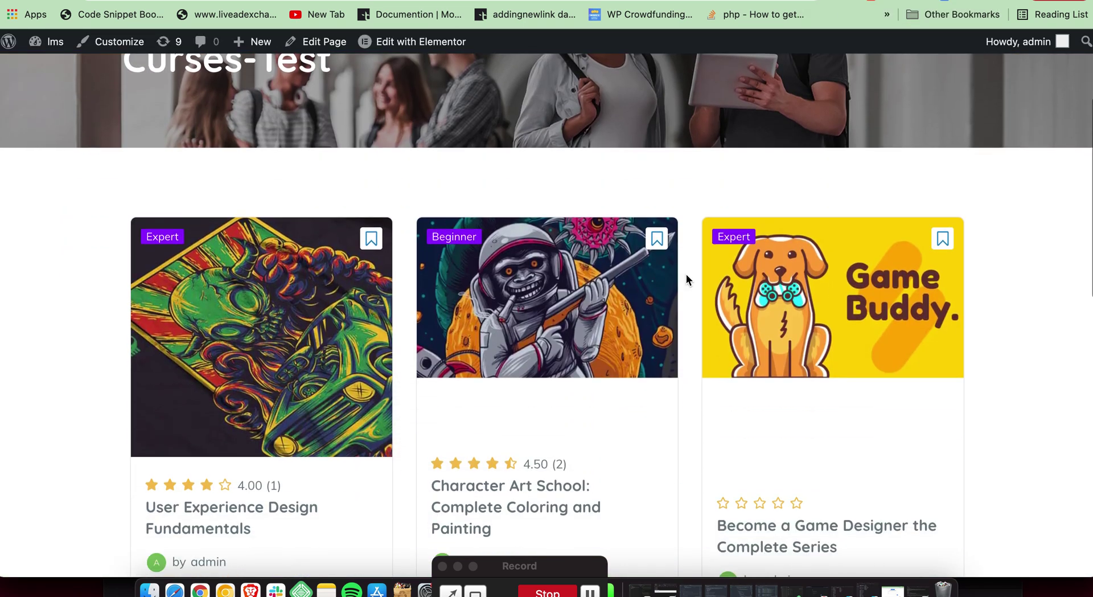
scroll(685, 274, "down", 5)
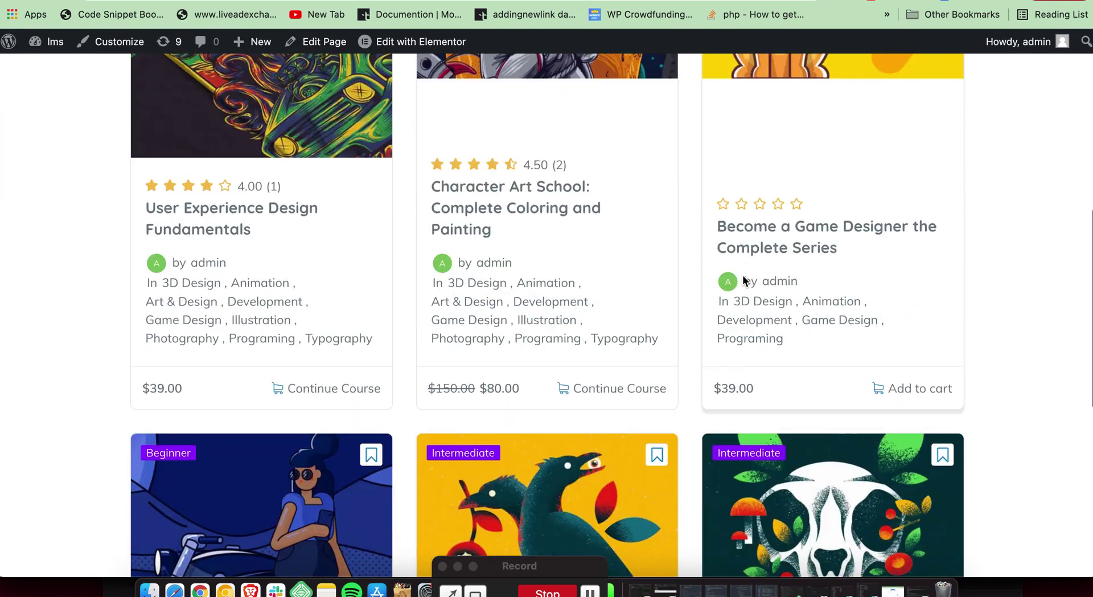
scroll(742, 274, "up", 5)
scroll(639, 334, "down", 10)
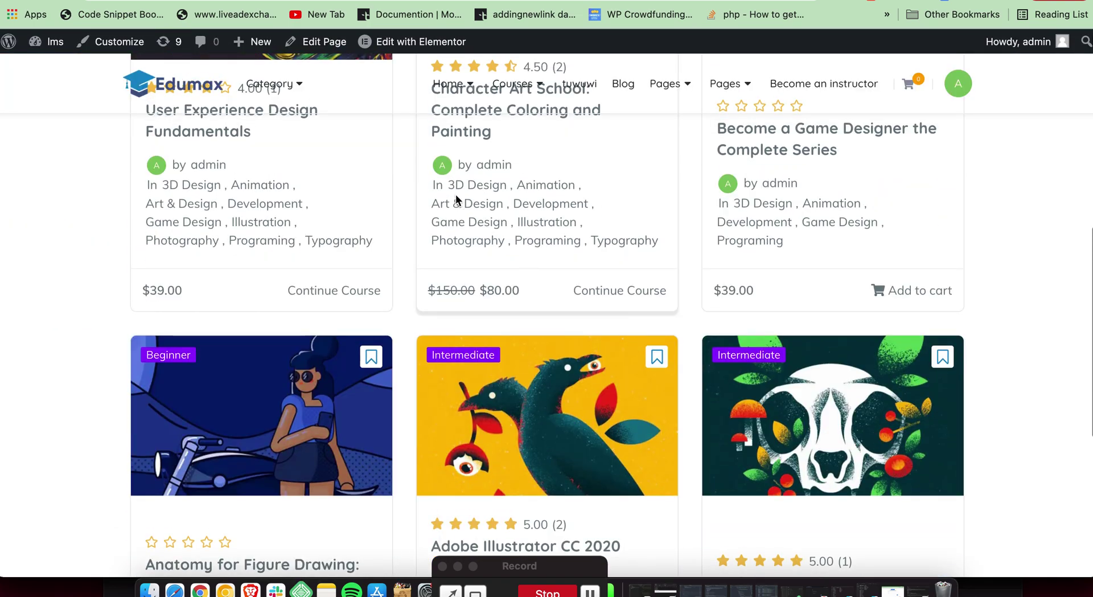
scroll(528, 139, "up", 4)
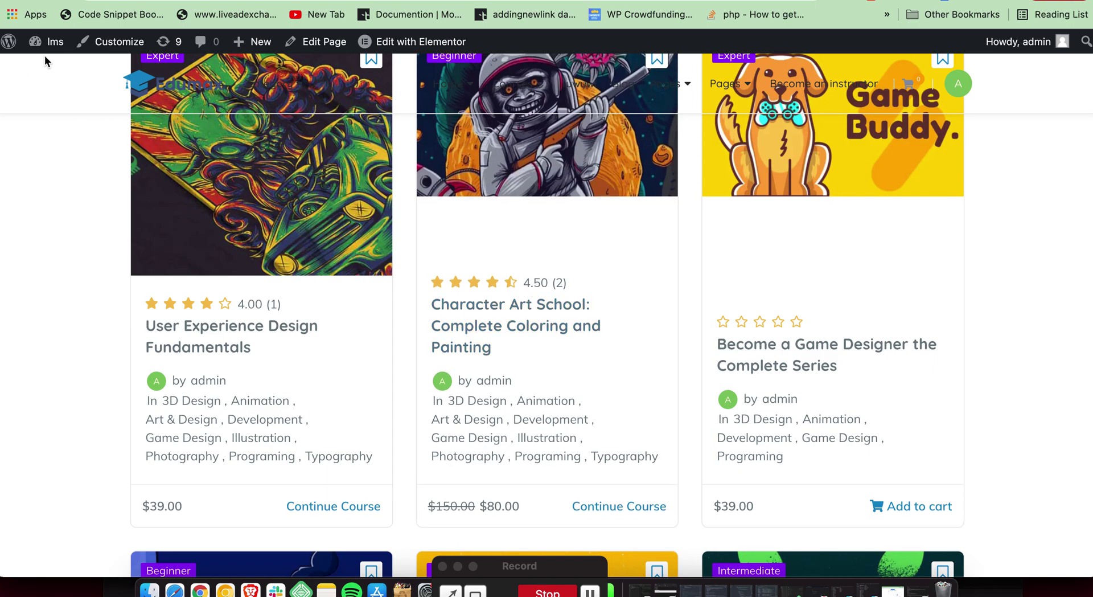
mouse_move(51, 42)
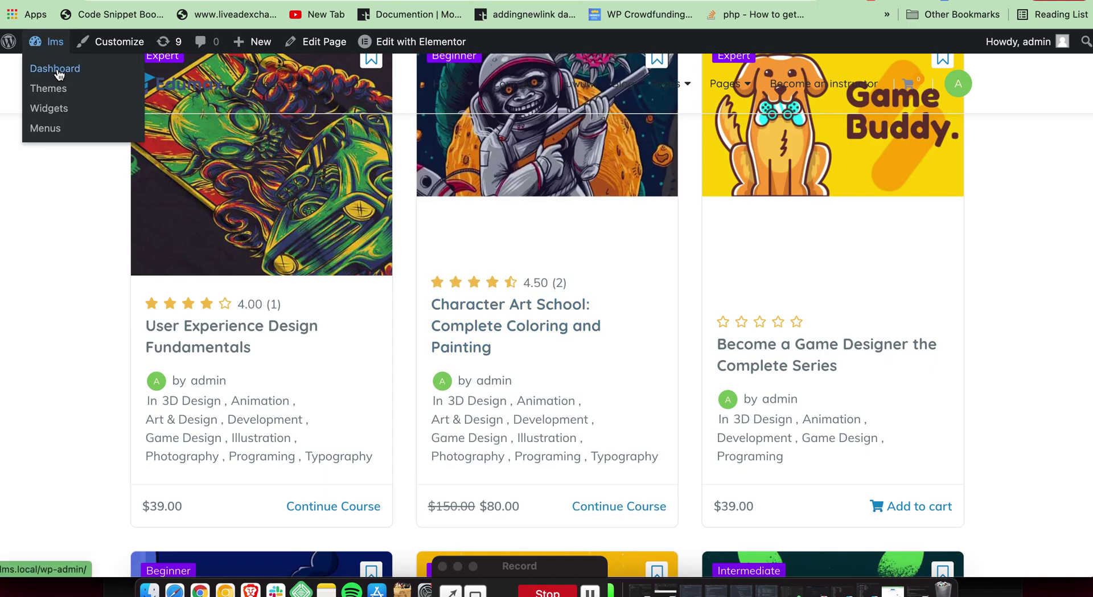
right_click(57, 71)
- Go to the admin Dashboard, then open Elementor > Settings from the sidebar
left_click(64, 78)
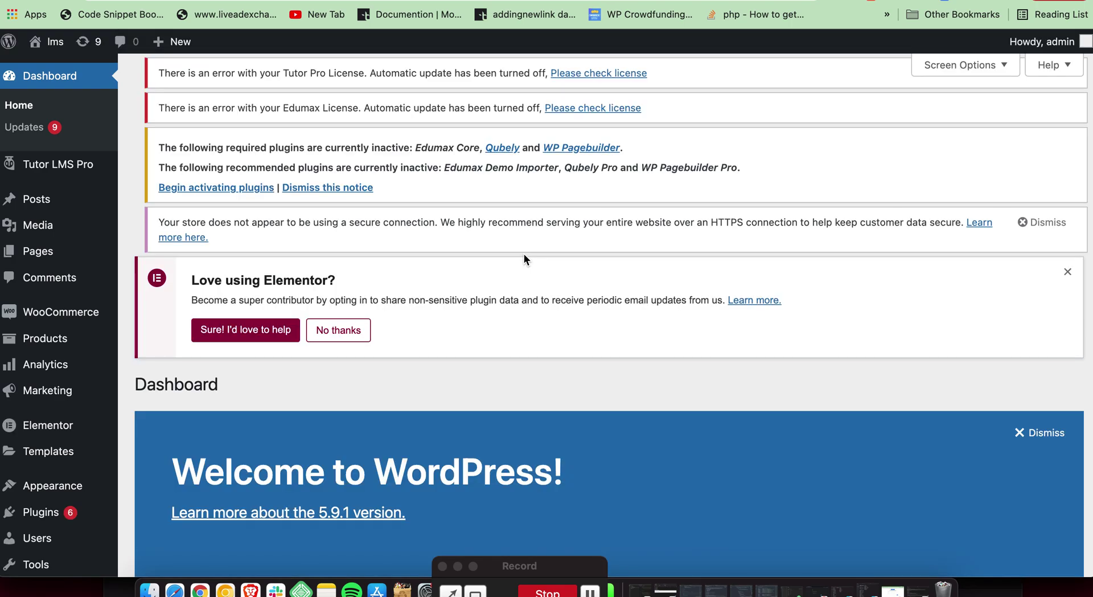
scroll(488, 322, "down", 10)
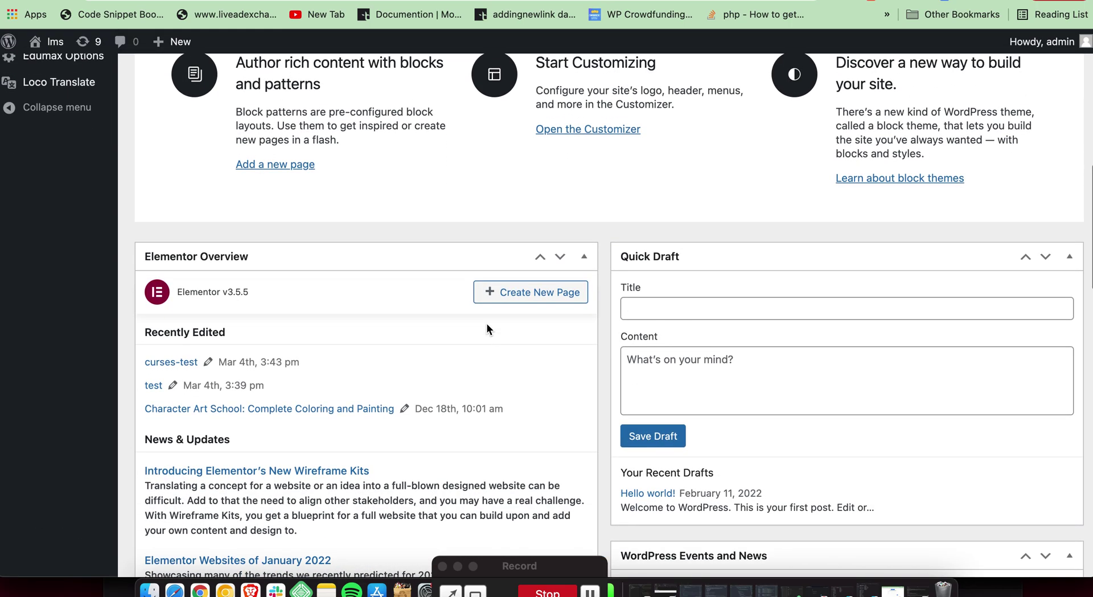
scroll(487, 323, "up", 3)
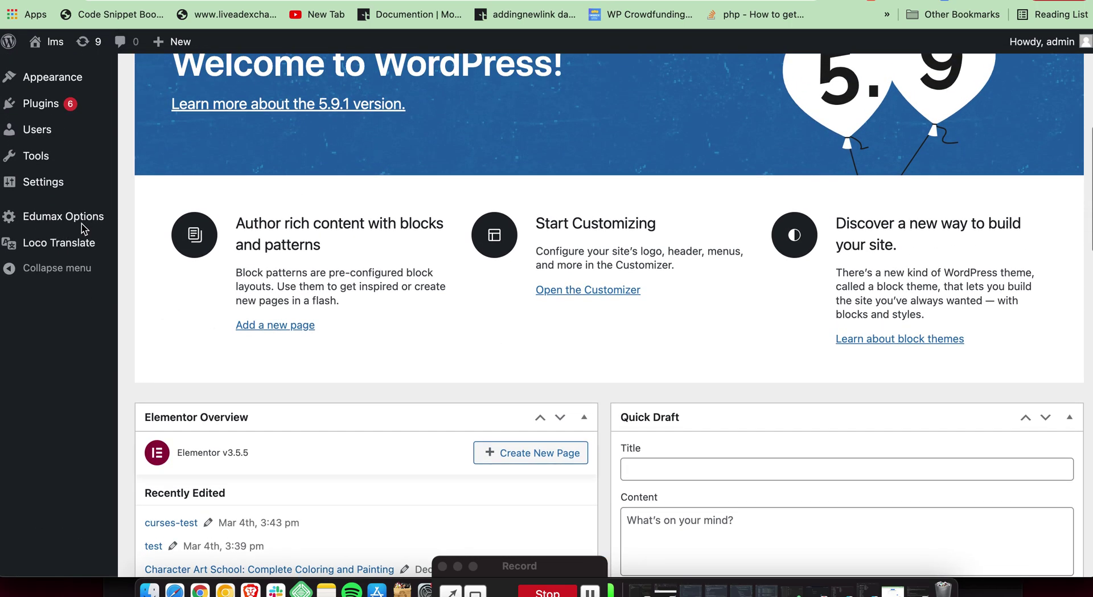
scroll(91, 195, "up", 5)
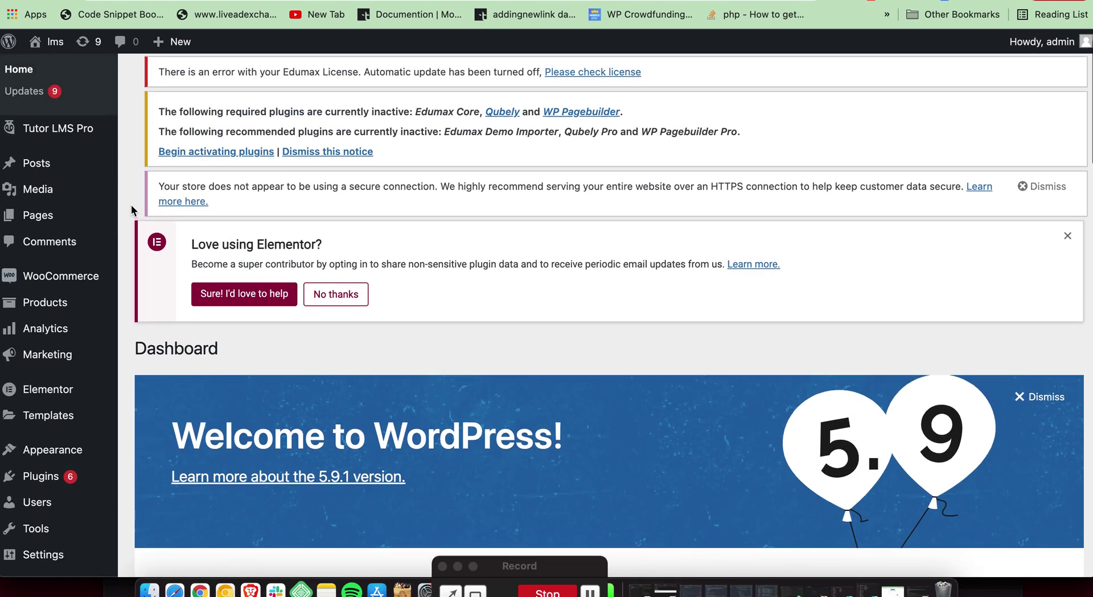
scroll(115, 468, "down", 3)
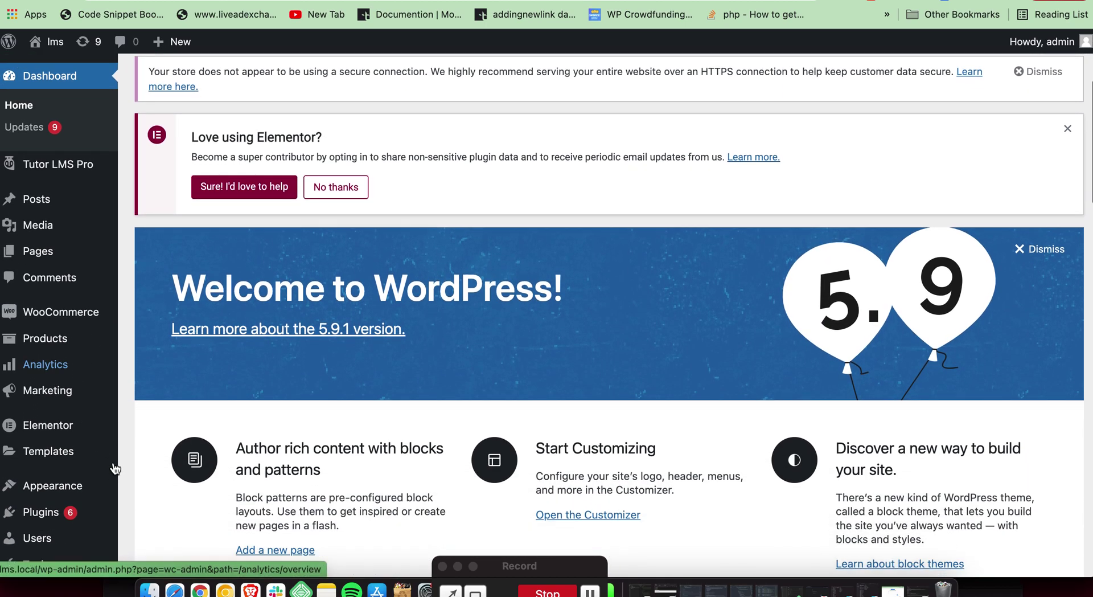
scroll(103, 457, "down", 3)
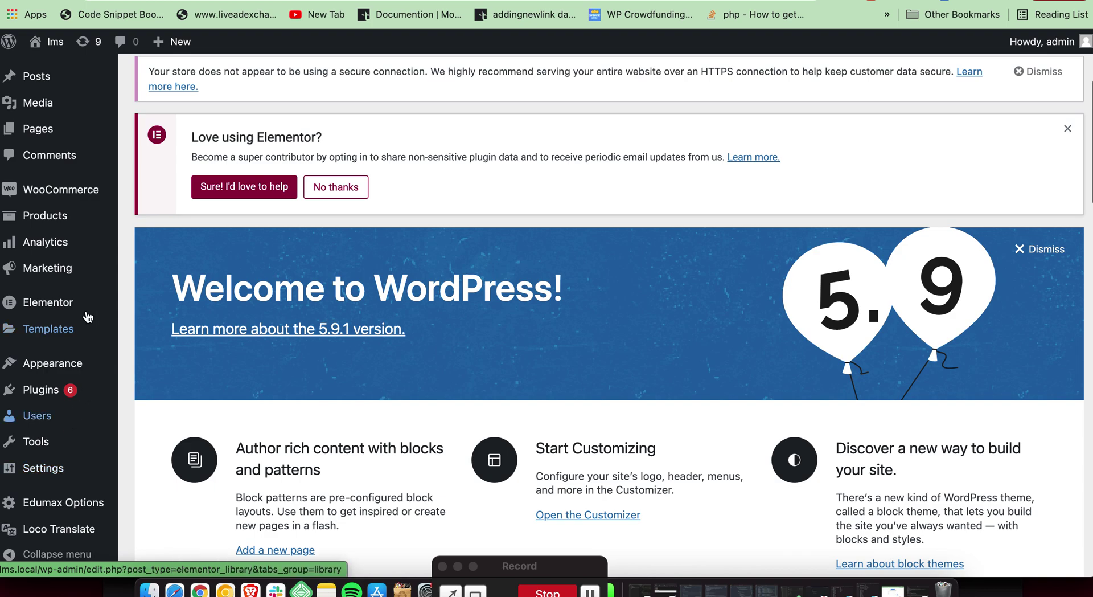
mouse_move(78, 308)
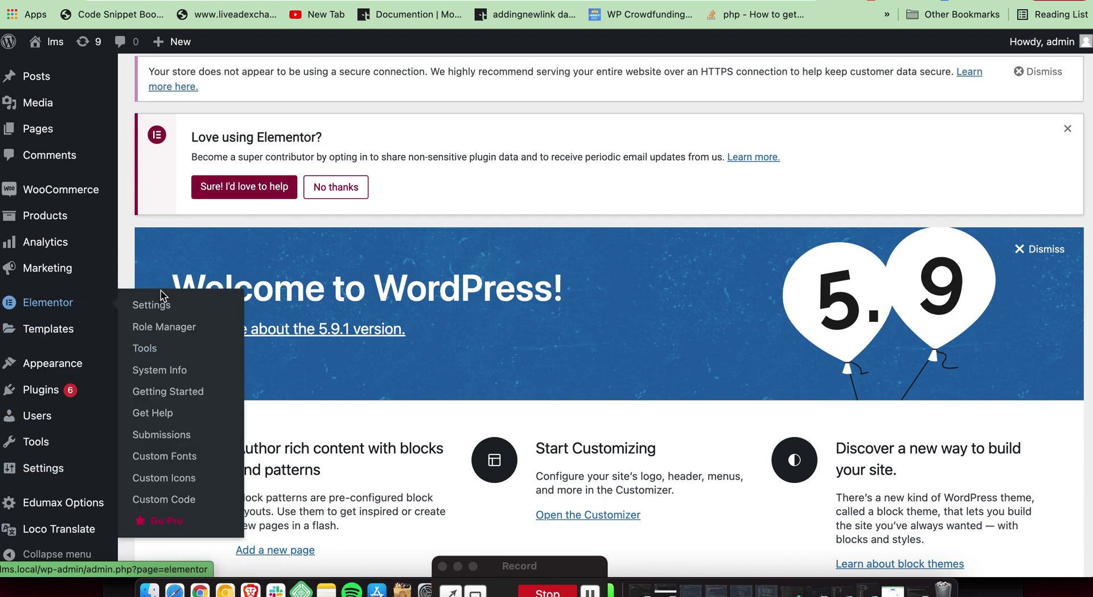
left_click(161, 307)
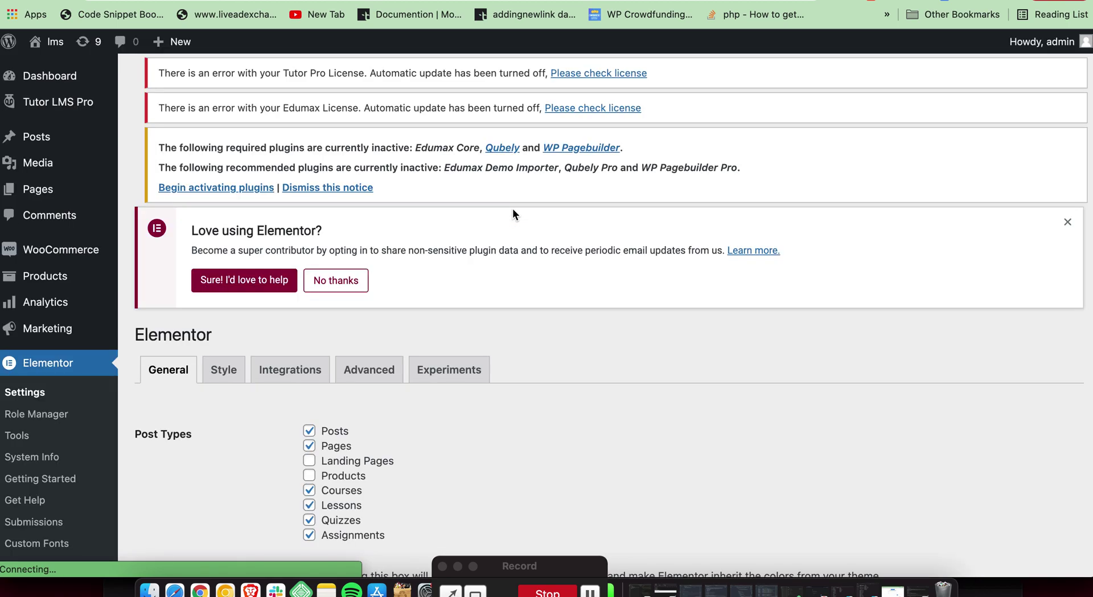
- Enable Courses alongside Lessons, Quizzes and Assignments as Elementor post types and save the settings
scroll(512, 209, "down", 4)
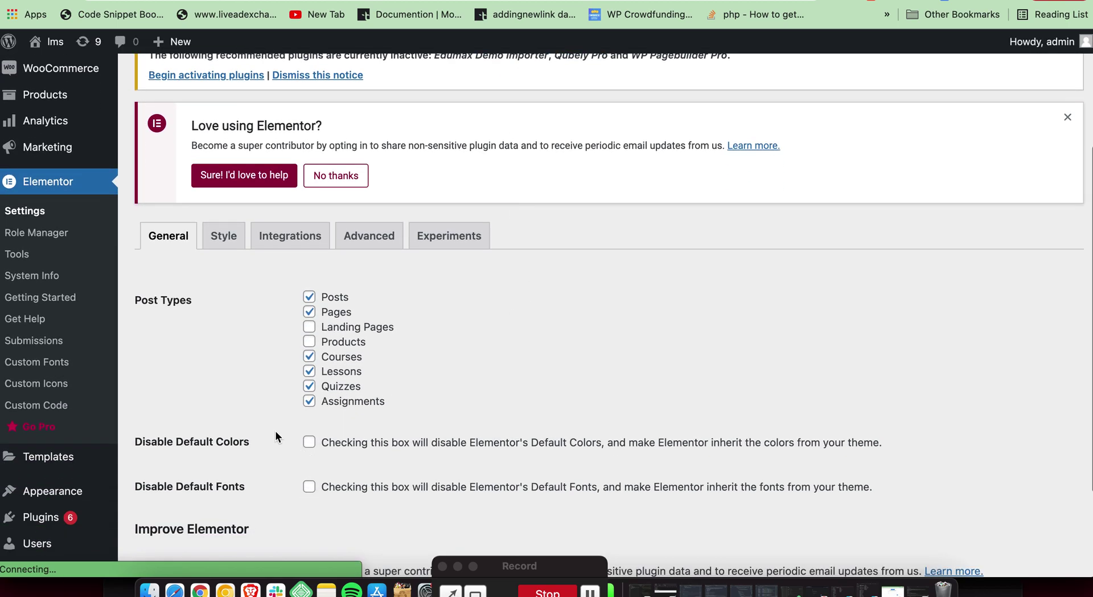
scroll(278, 358, "down", 2)
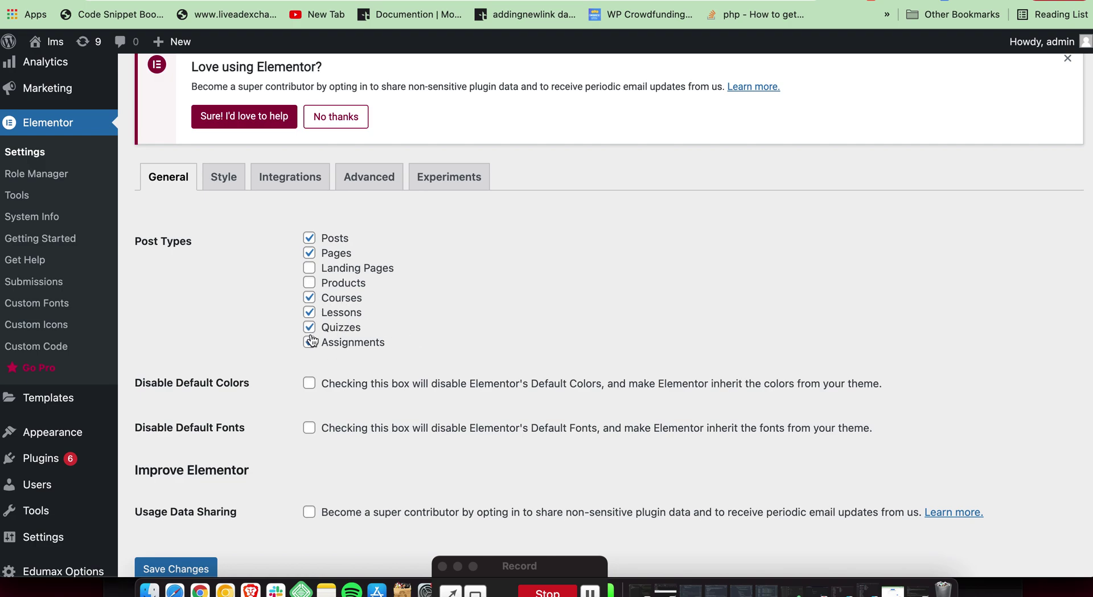
left_click(308, 297)
scroll(271, 322, "down", 3)
left_click(201, 507)
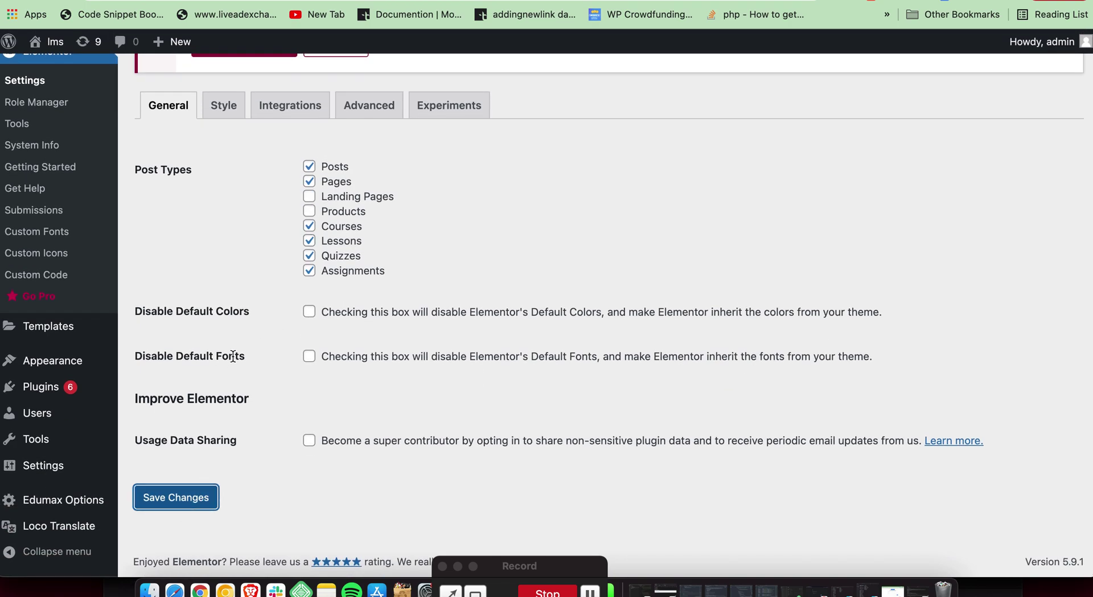
scroll(234, 358, "down", 4)
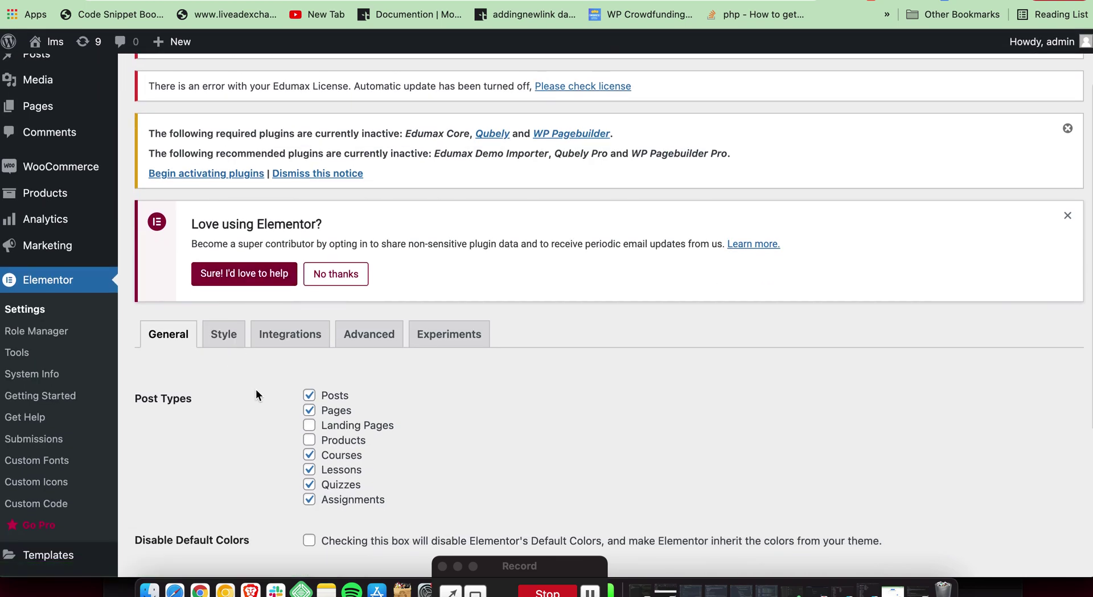
scroll(258, 394, "down", 10)
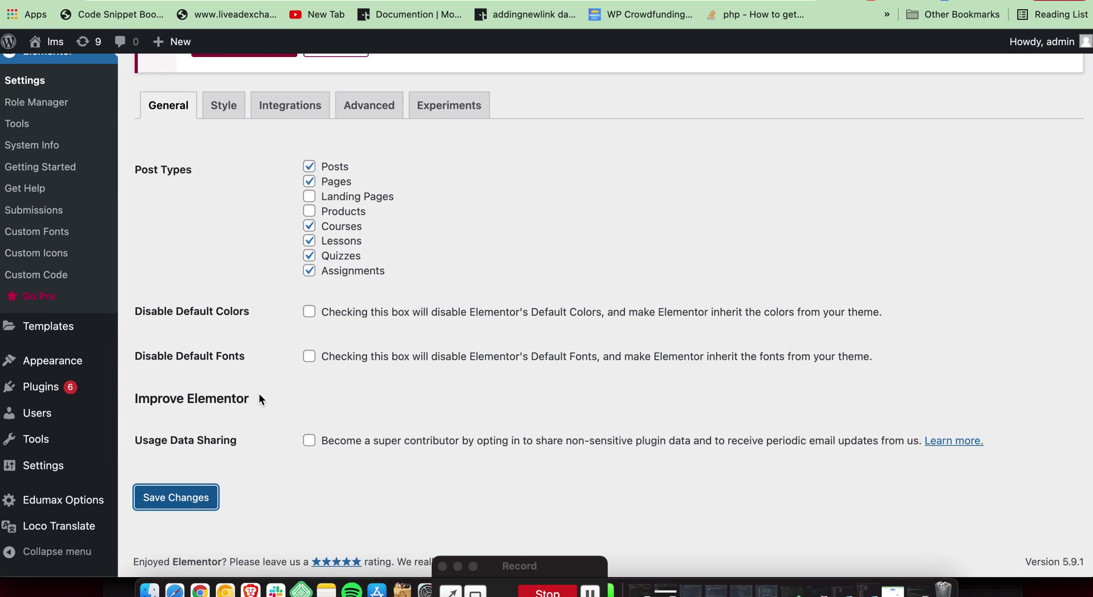
key("super+r")
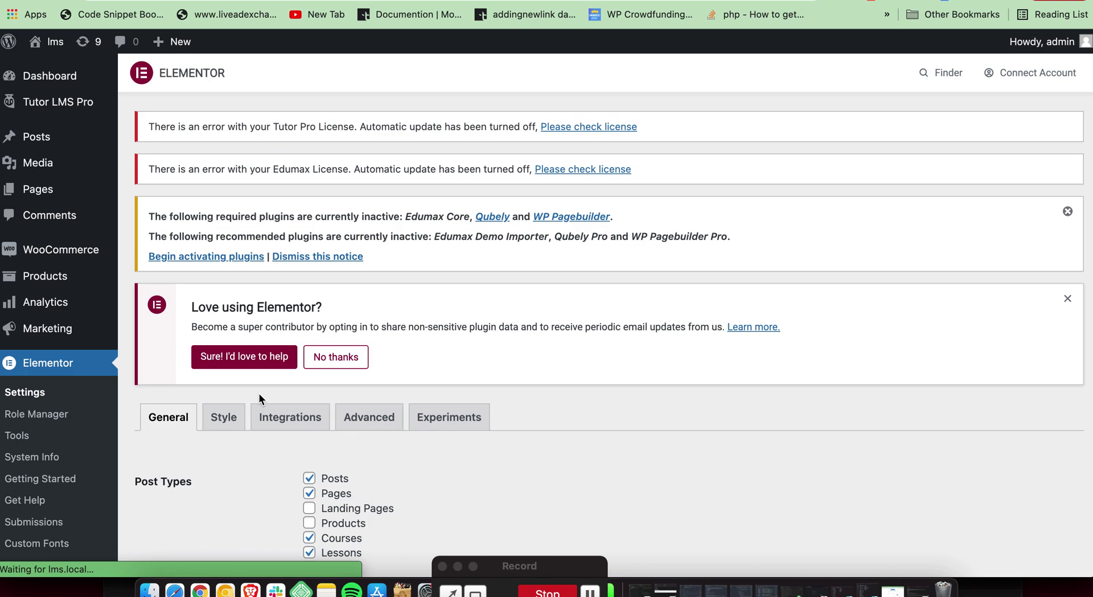
mouse_move(83, 105)
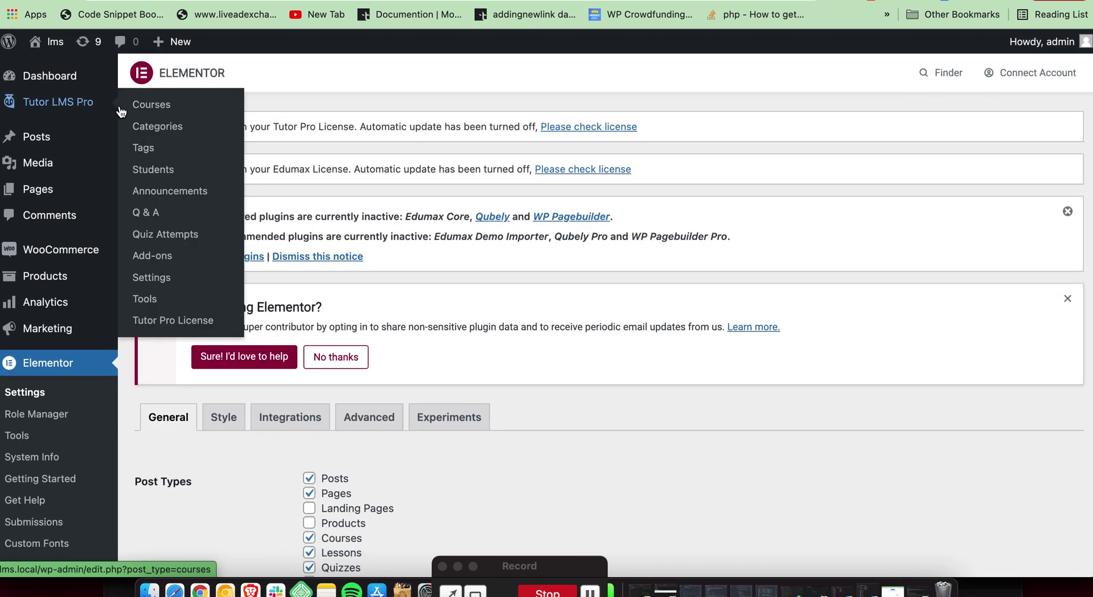
- Enable the Classic Editor option on Tutor LMS's Lessons settings tab and save the settings
left_click(174, 279)
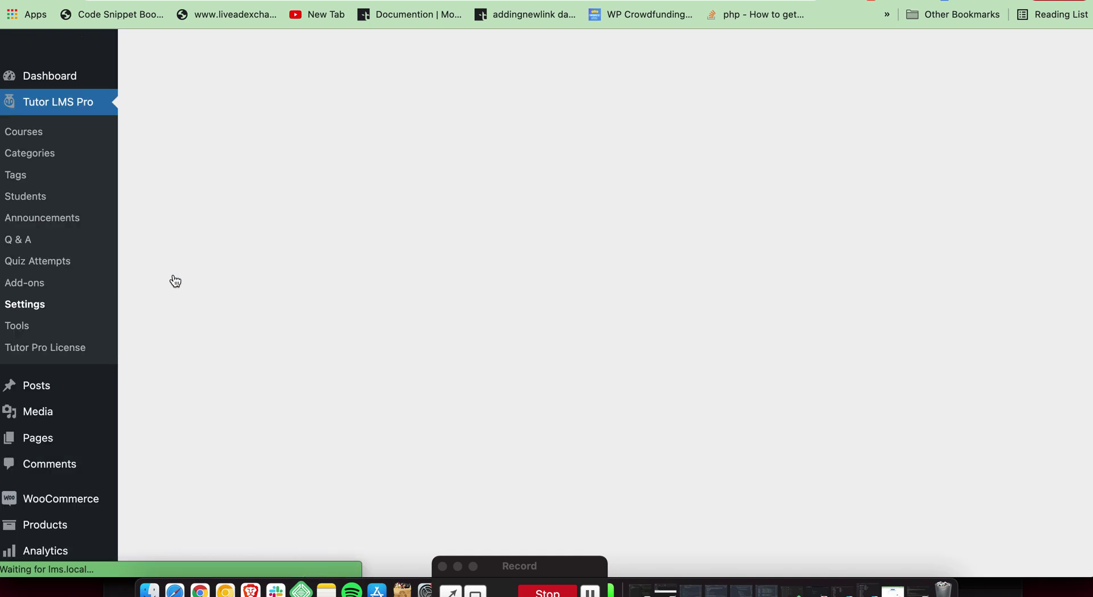
scroll(469, 309, "down", 7)
scroll(471, 309, "down", 4)
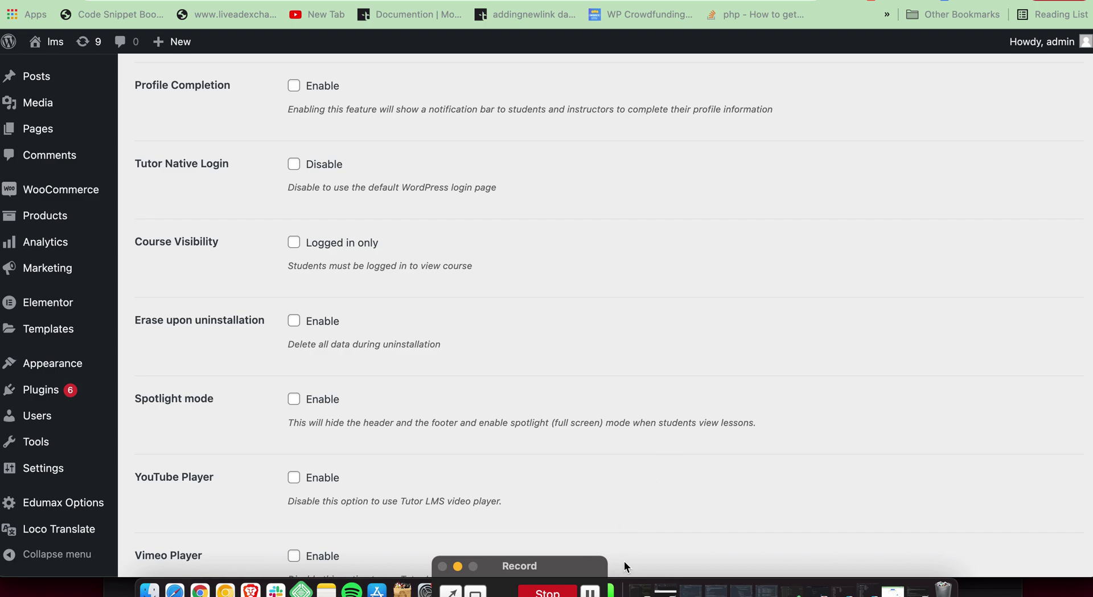
scroll(668, 446, "up", 15)
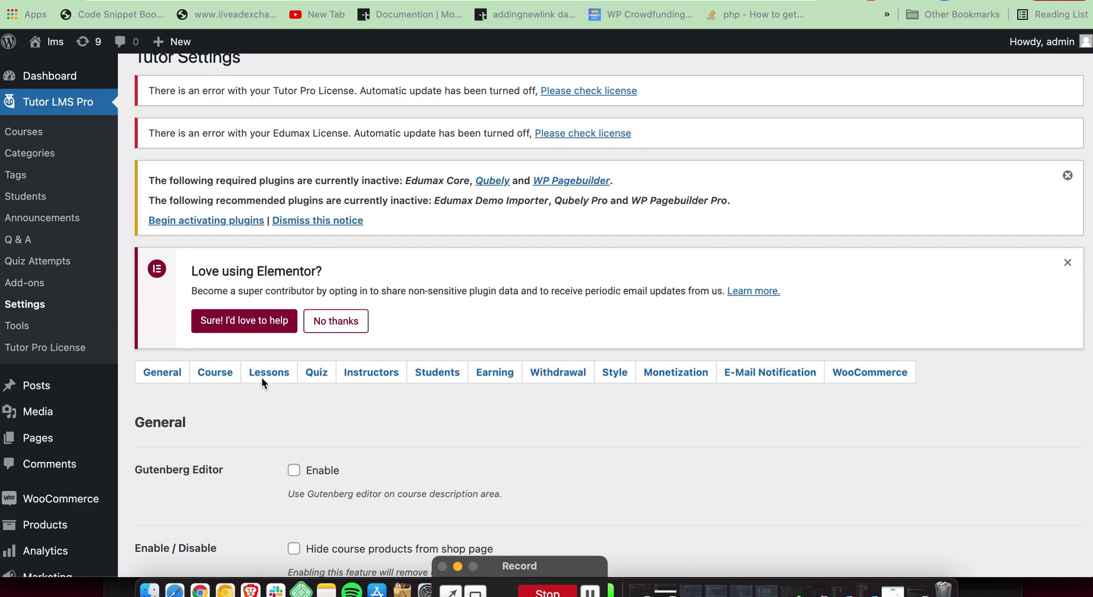
left_click(259, 373)
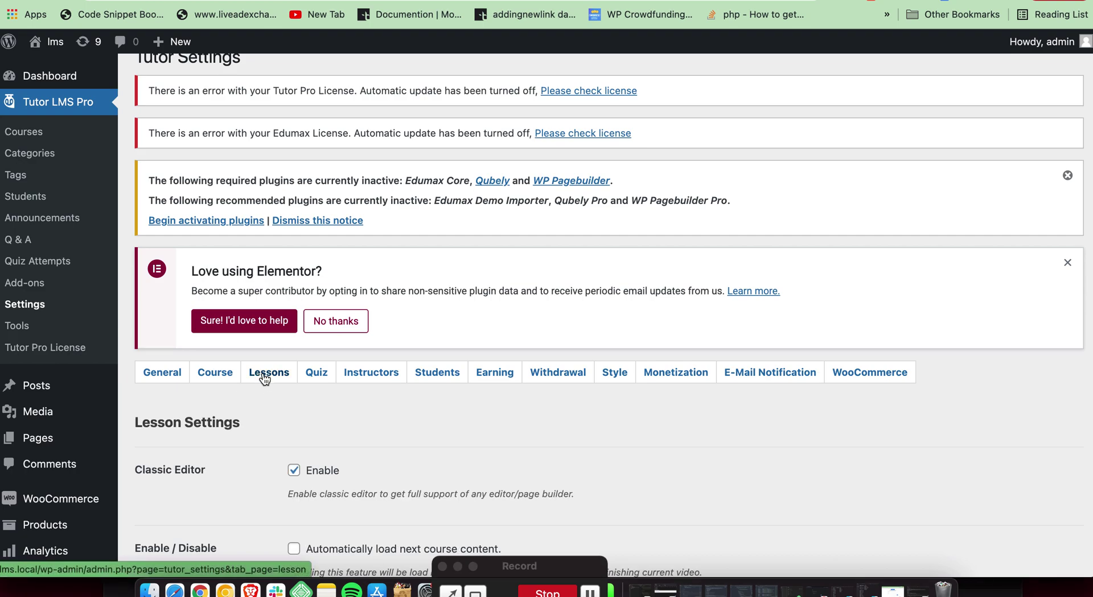
scroll(264, 377, "down", 3)
scroll(265, 379, "down", 1)
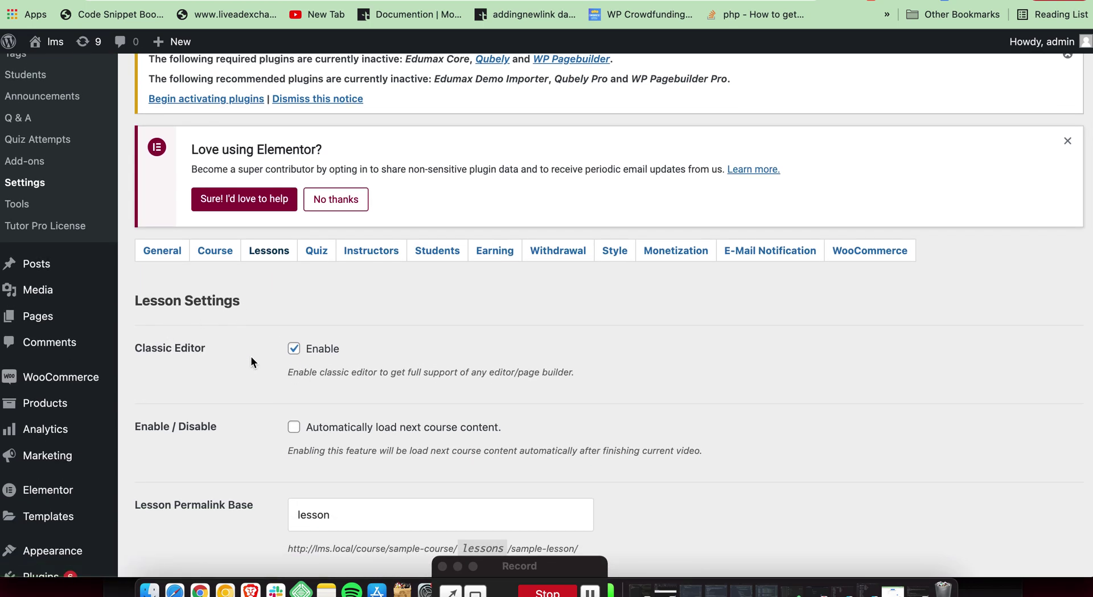
left_click(323, 349)
scroll(212, 354, "down", 2)
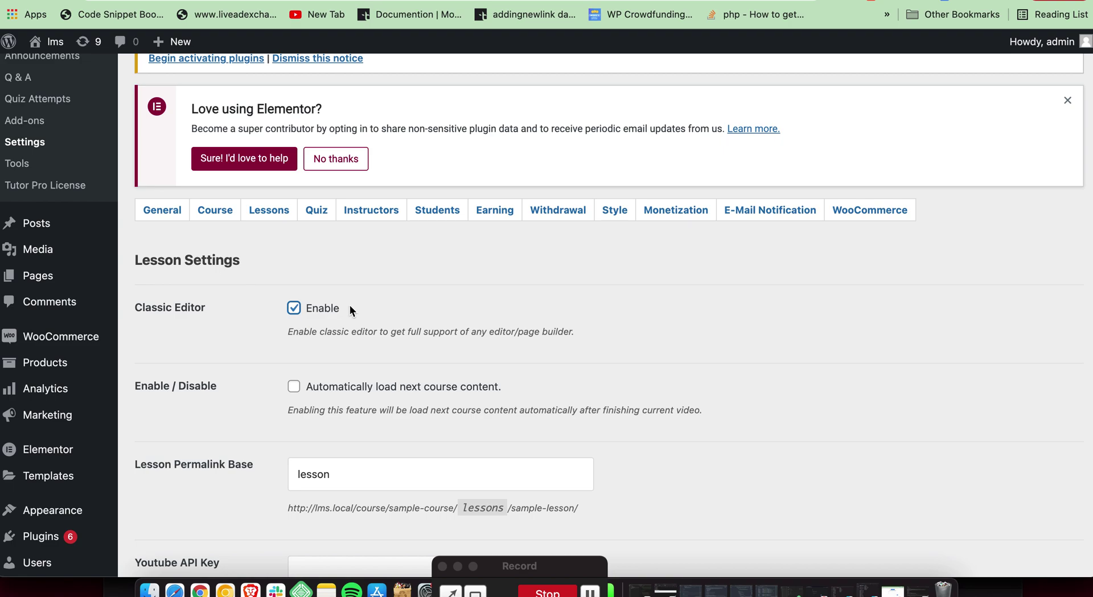
scroll(244, 317, "down", 5)
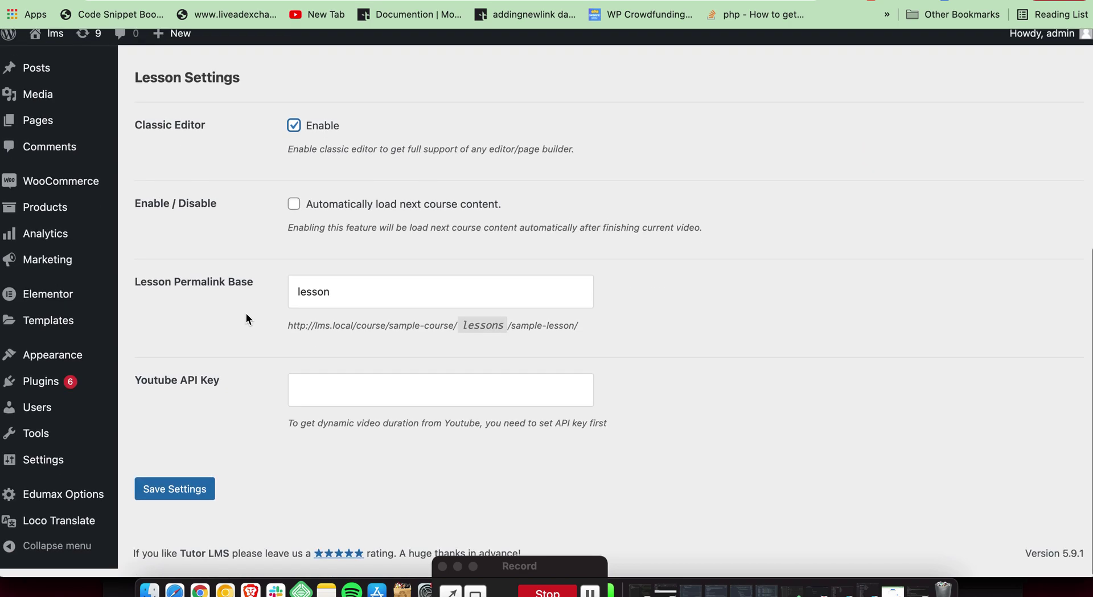
left_click(183, 499)
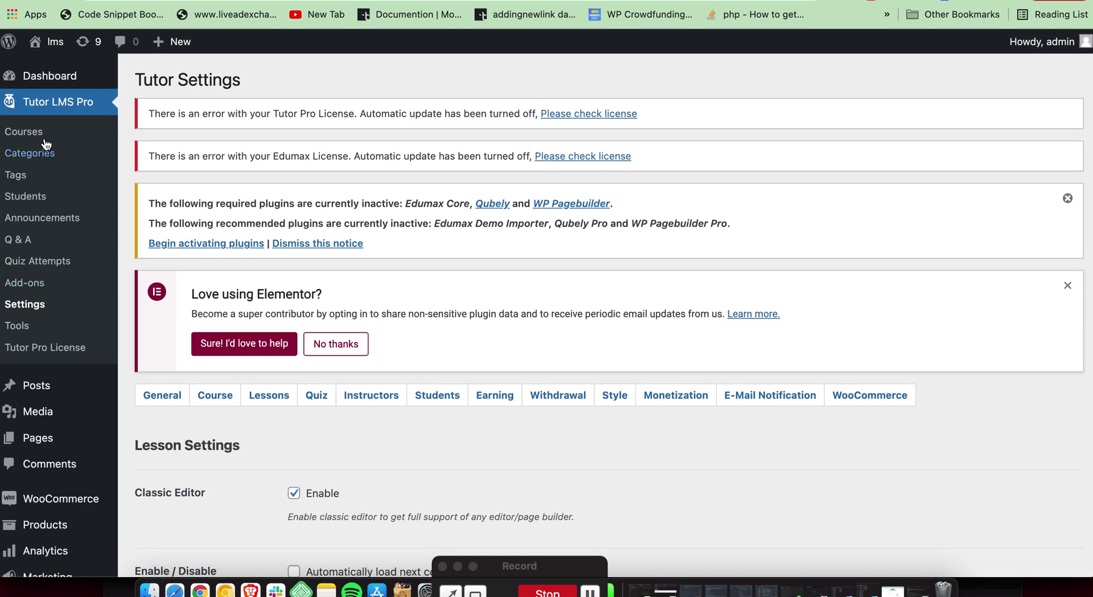
- Open the Adobe Illustrator CC 2020 MasterClass course's Elementor editor in a new tab
left_click(45, 140)
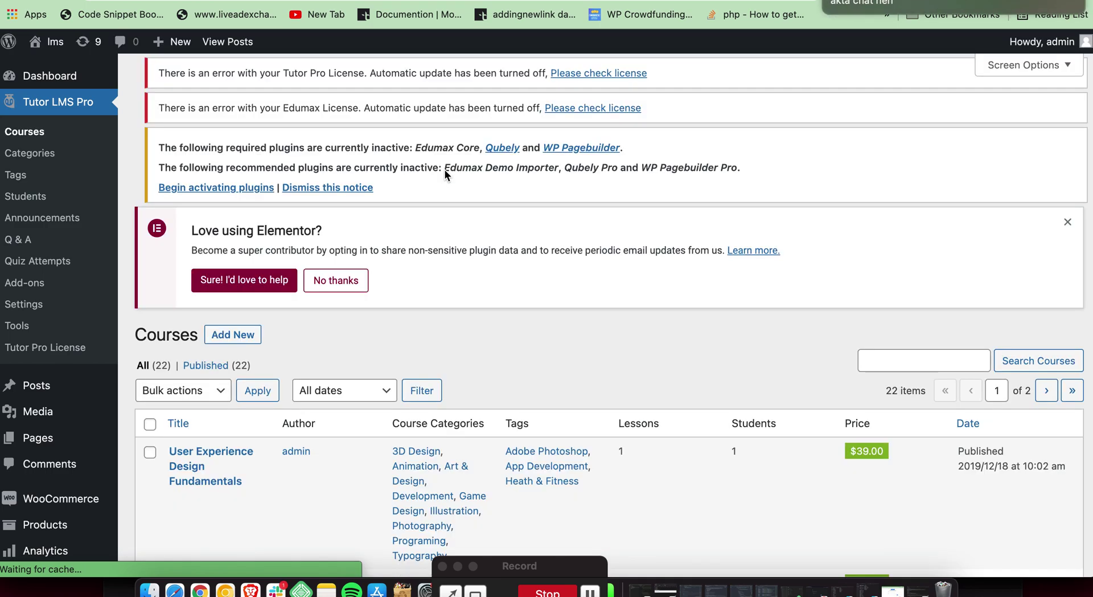
scroll(479, 254, "down", 5)
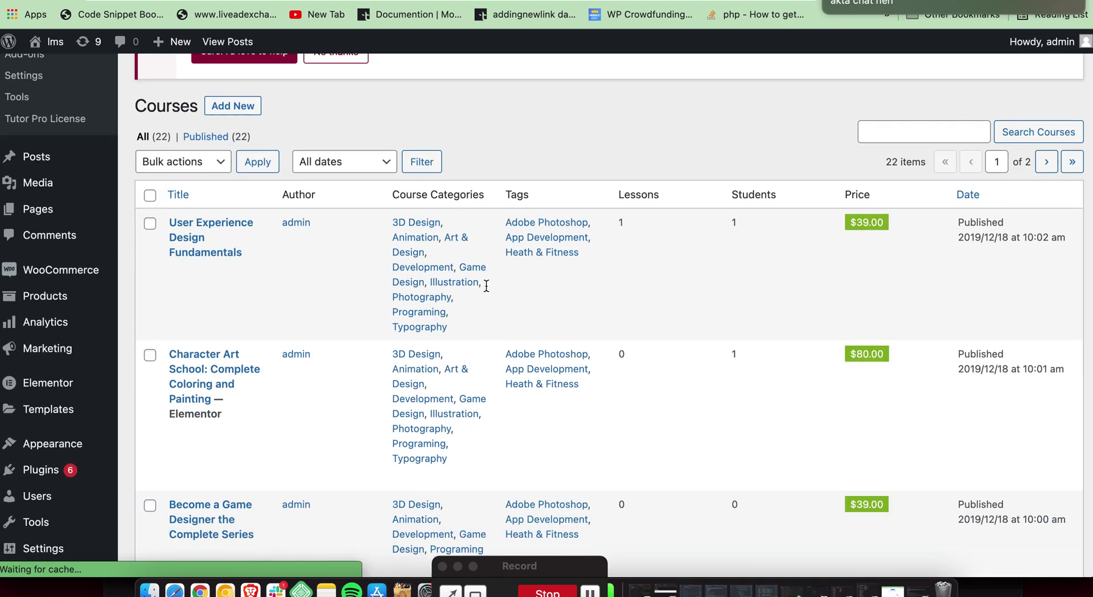
scroll(514, 323, "down", 7)
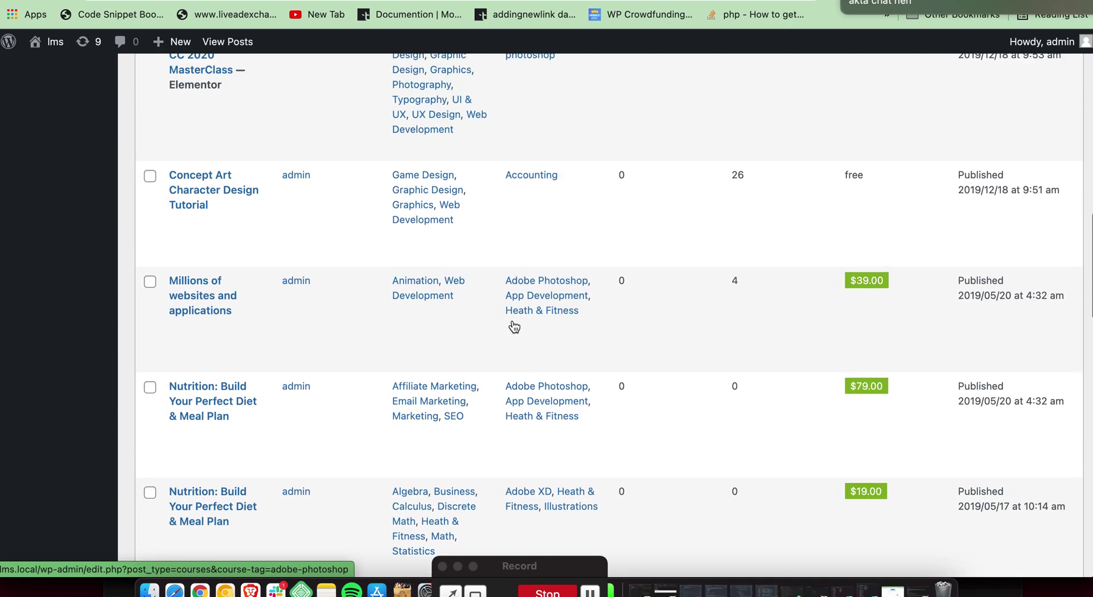
scroll(514, 325, "up", 1)
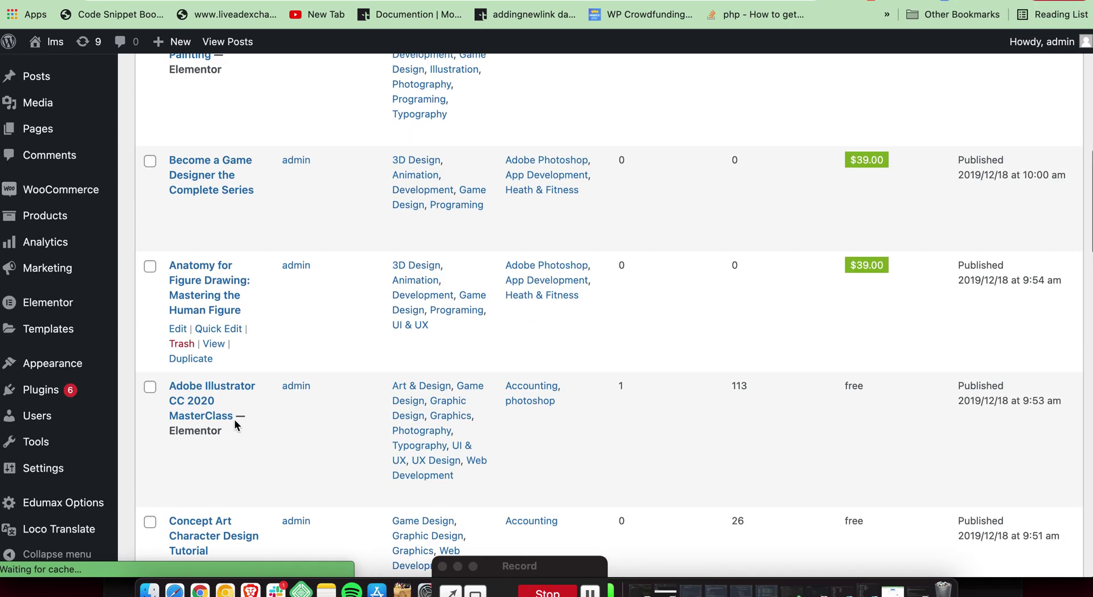
left_click(211, 428)
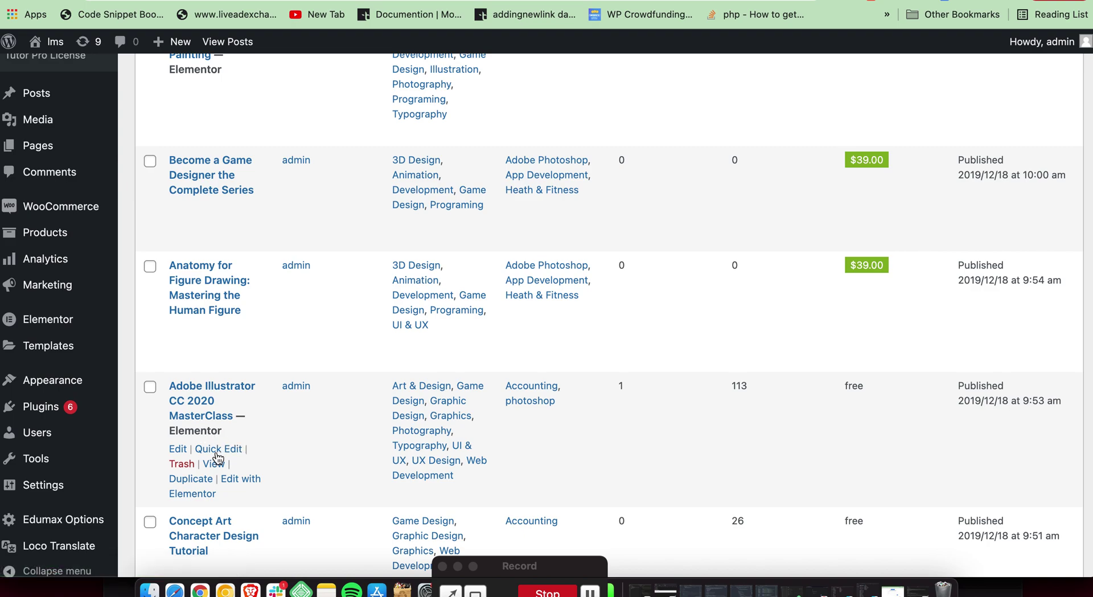
right_click(238, 481)
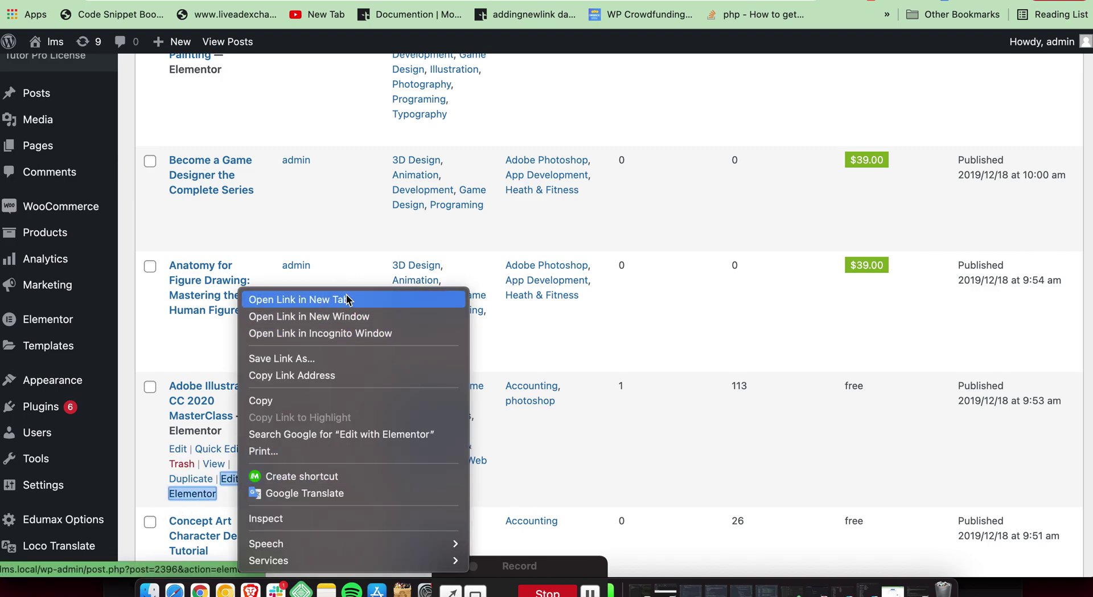
left_click(348, 300)
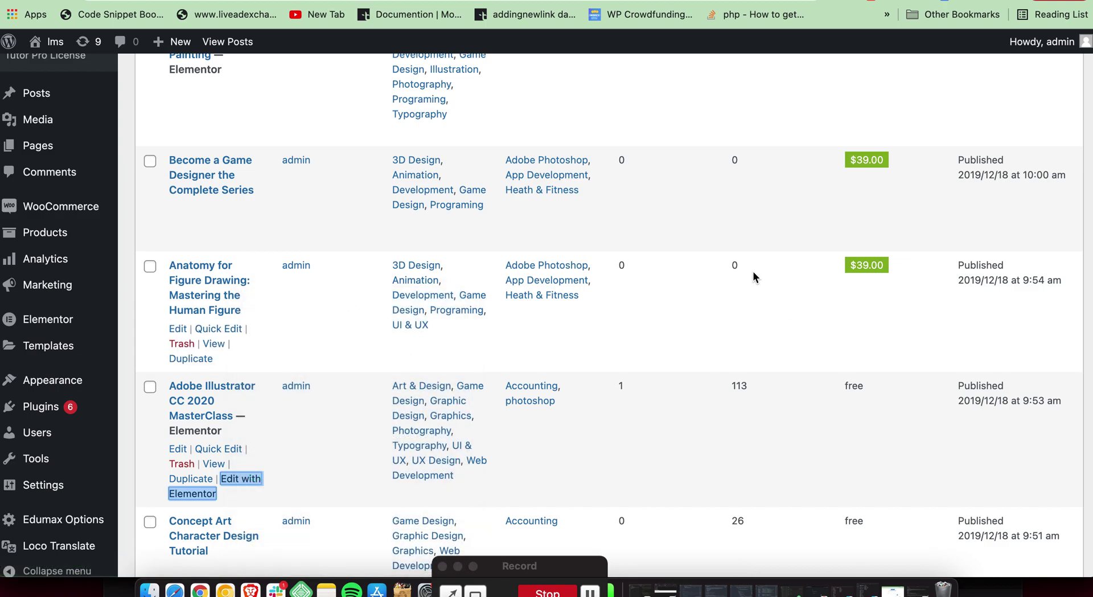
- Open the Concept Art Character Design Tutorial course for editing
scroll(752, 271, "down", 3)
scroll(753, 271, "up", 8)
scroll(753, 277, "up", 1)
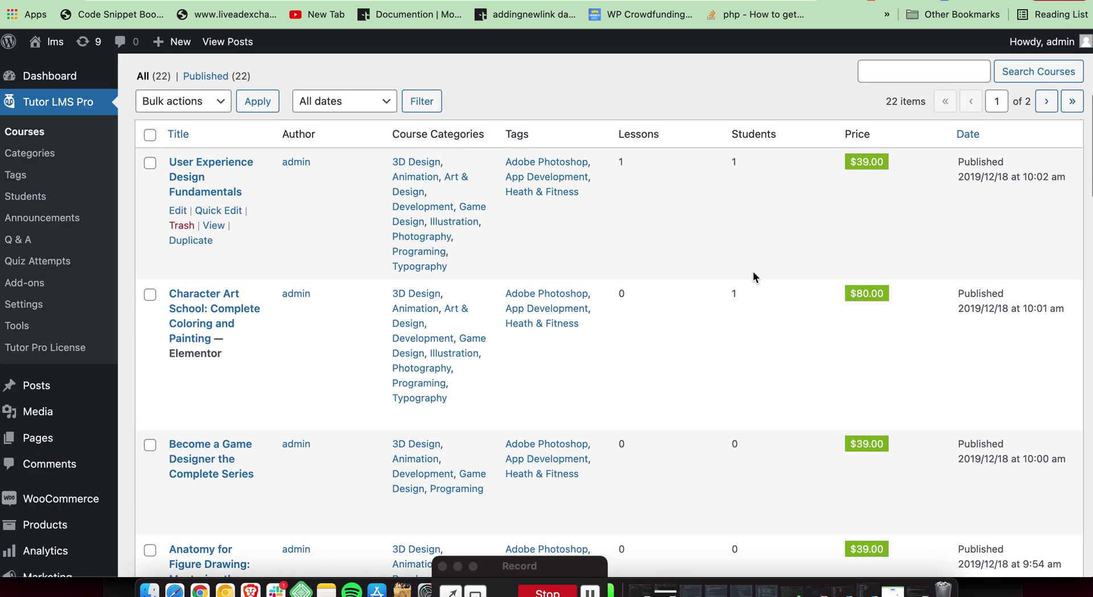
scroll(292, 387, "down", 8)
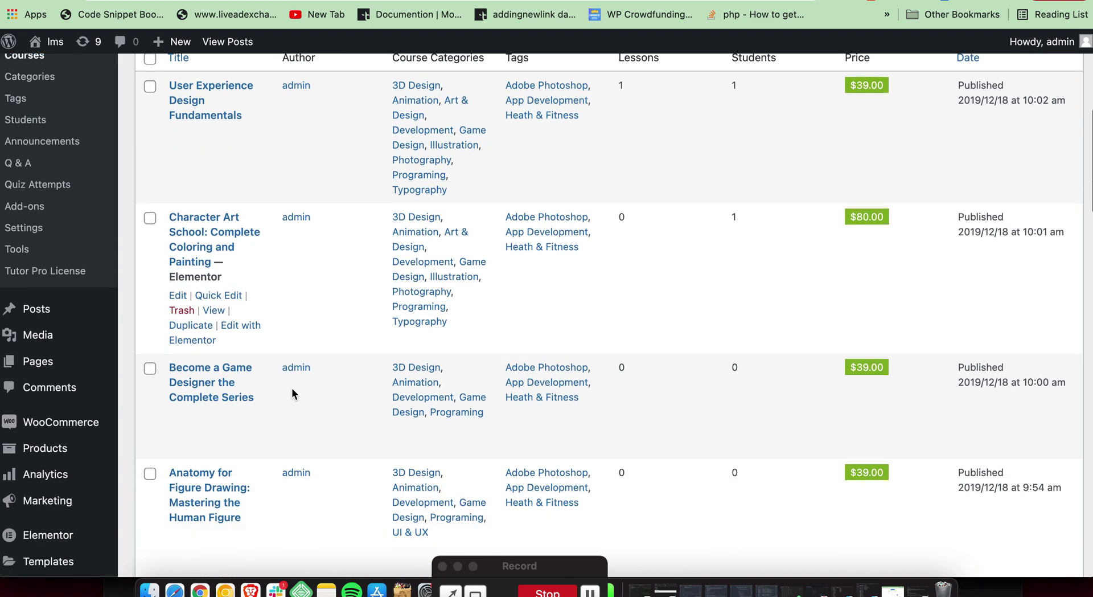
scroll(331, 452, "down", 2)
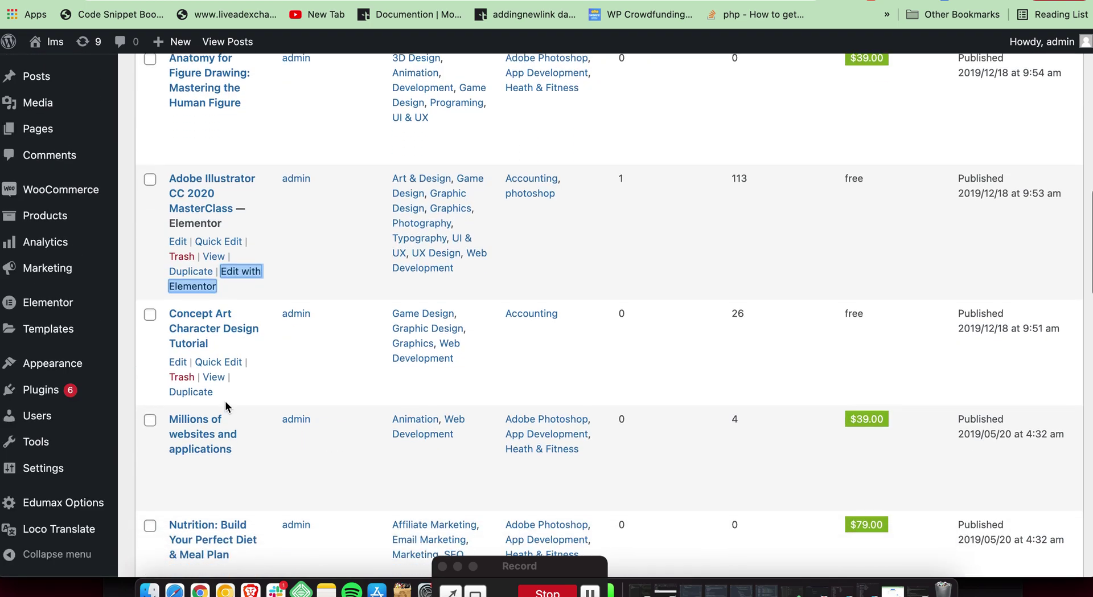
left_click(178, 367)
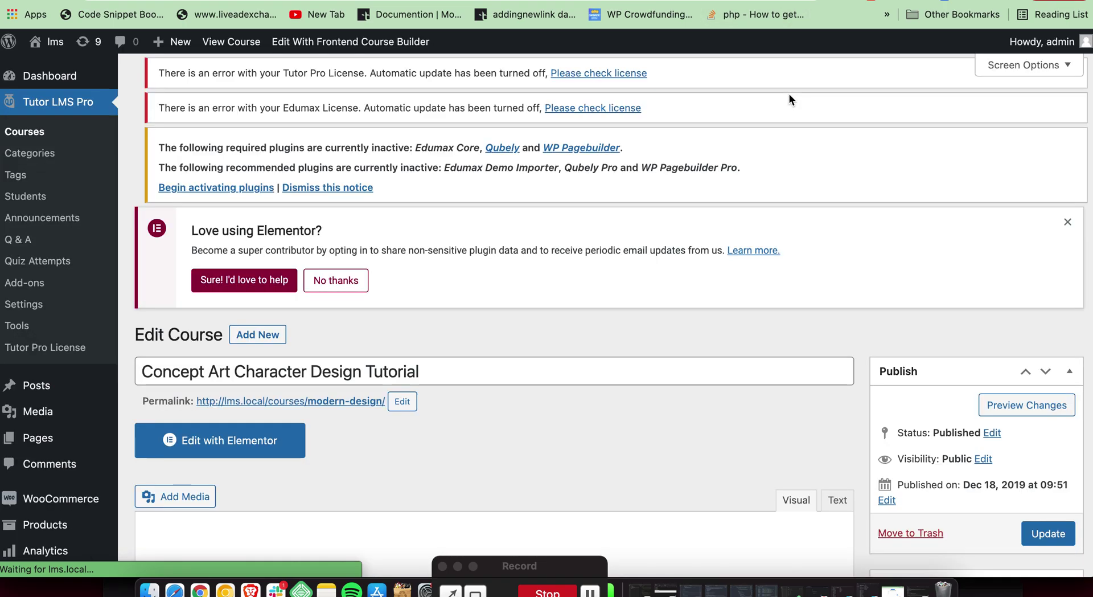
scroll(733, 192, "down", 15)
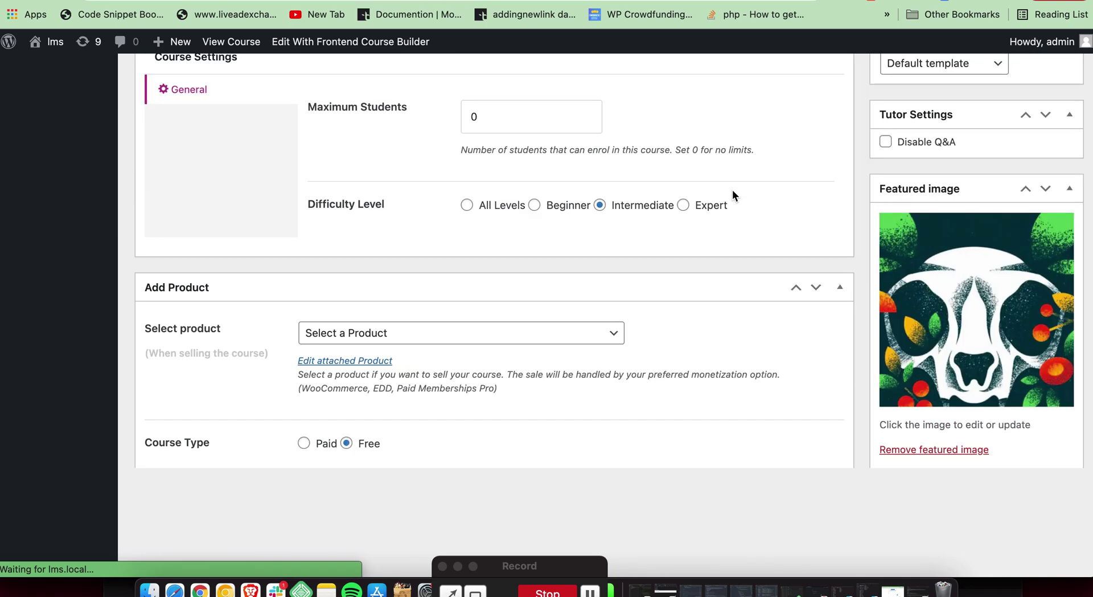
scroll(733, 194, "up", 15)
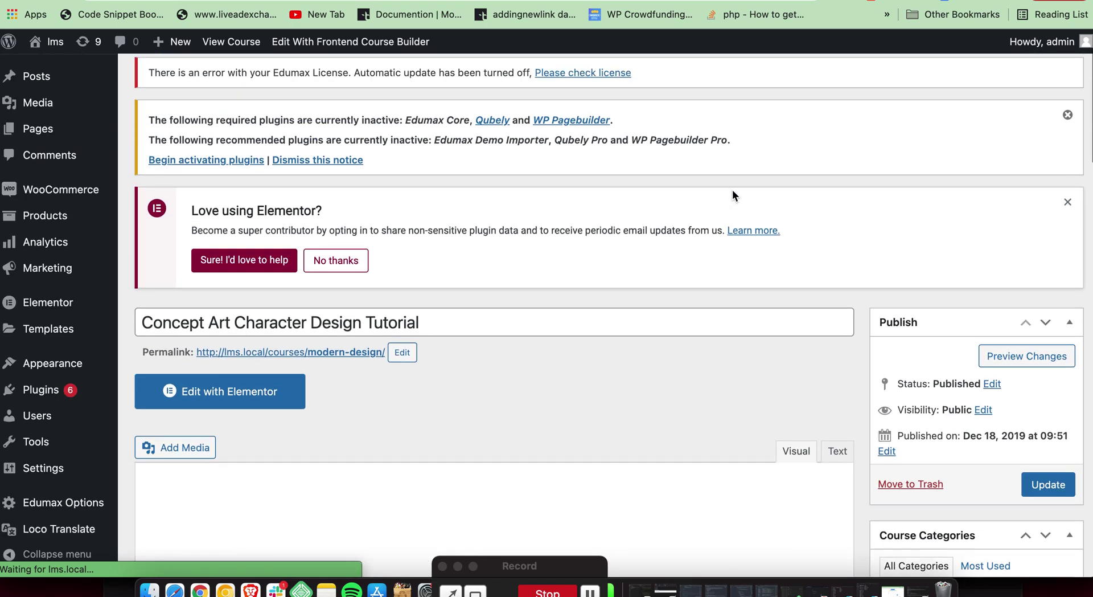
scroll(733, 189, "down", 15)
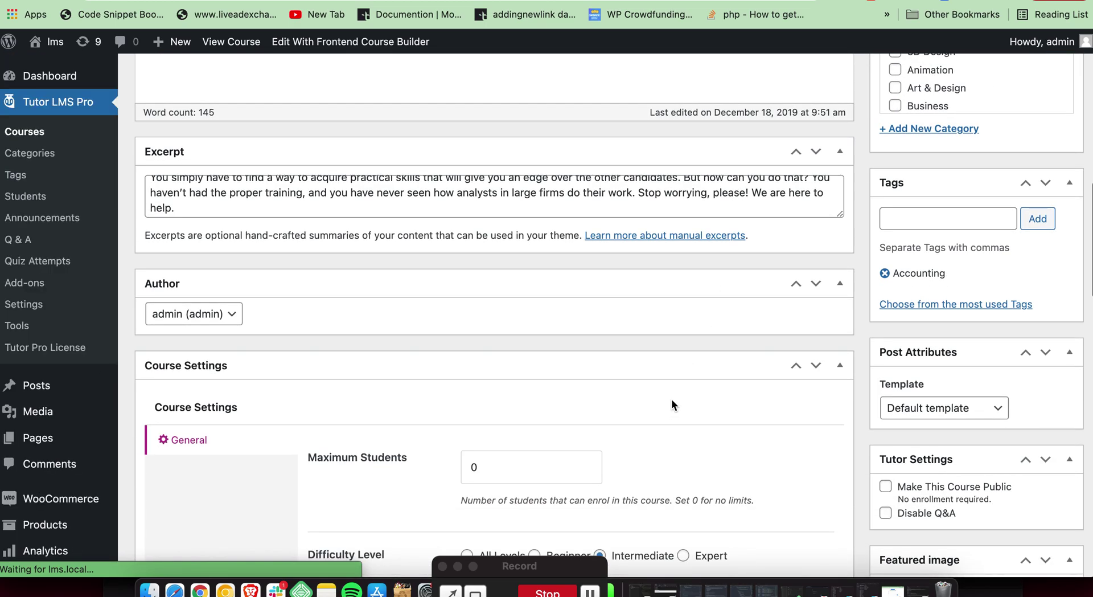
scroll(672, 405, "down", 10)
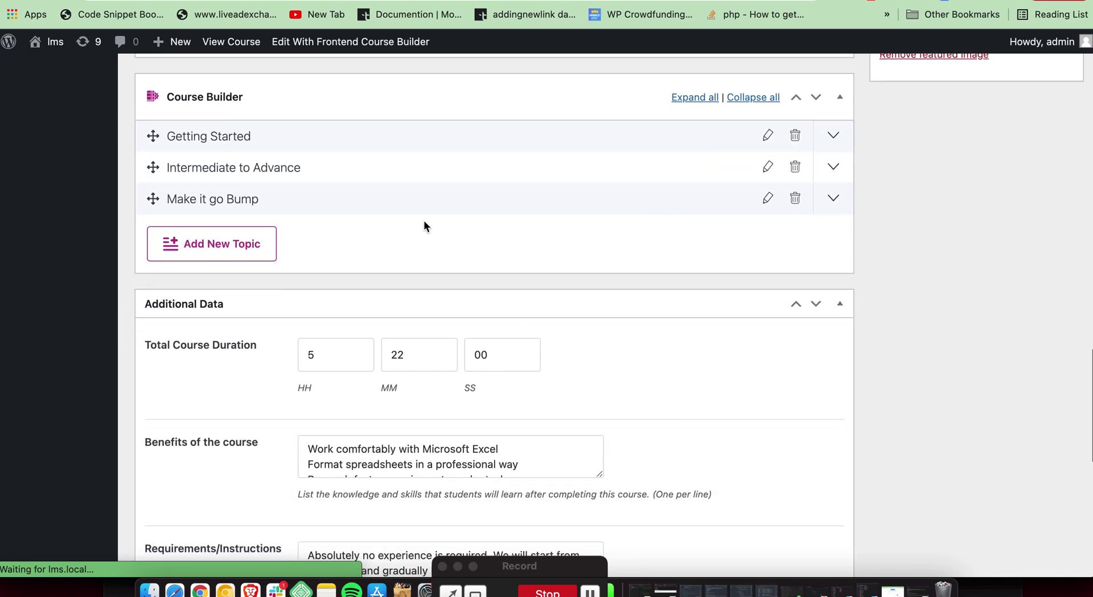
scroll(508, 142, "down", 5)
scroll(585, 347, "down", 5)
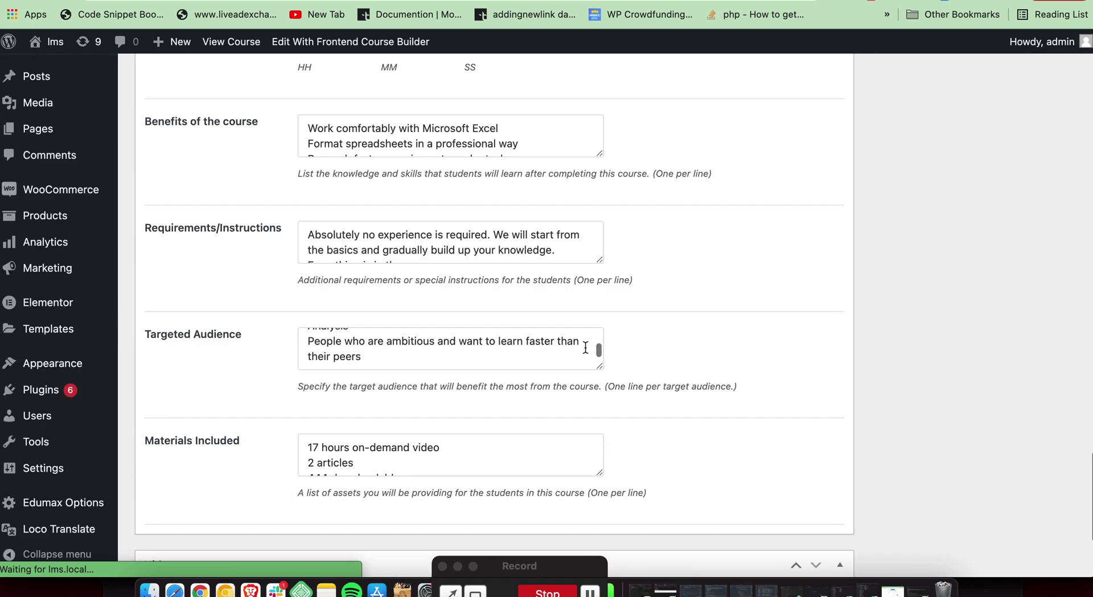
scroll(585, 347, "up", 10)
scroll(585, 348, "up", 2)
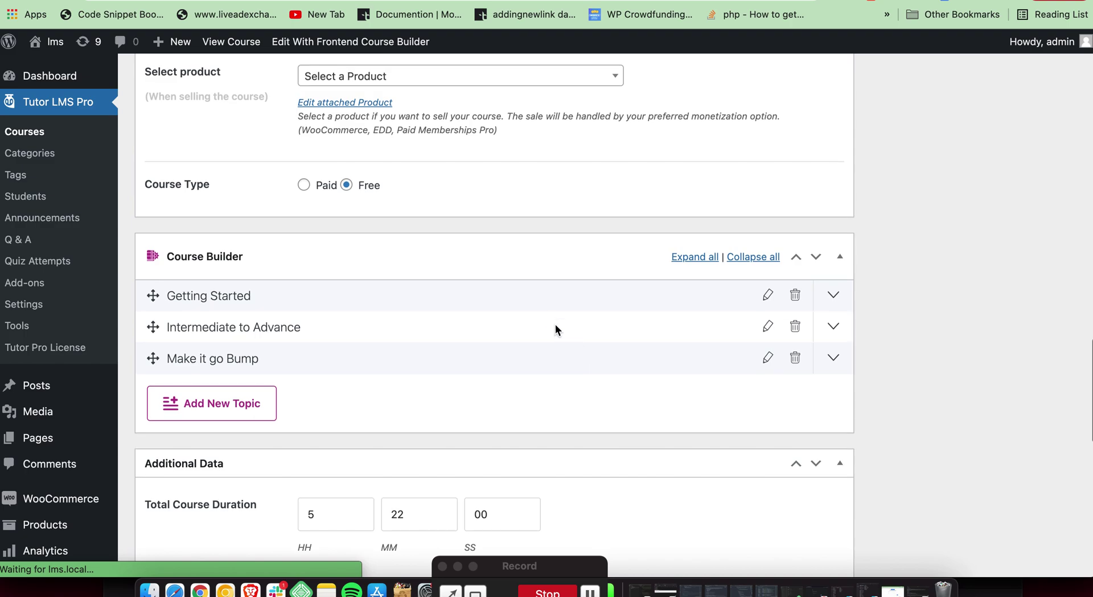
scroll(543, 302, "down", 1)
- Add a lesson to the Intermediate to Advance topic, retitle it 'Draft eqwwq', and open it in the Classic Editor
left_click(544, 303)
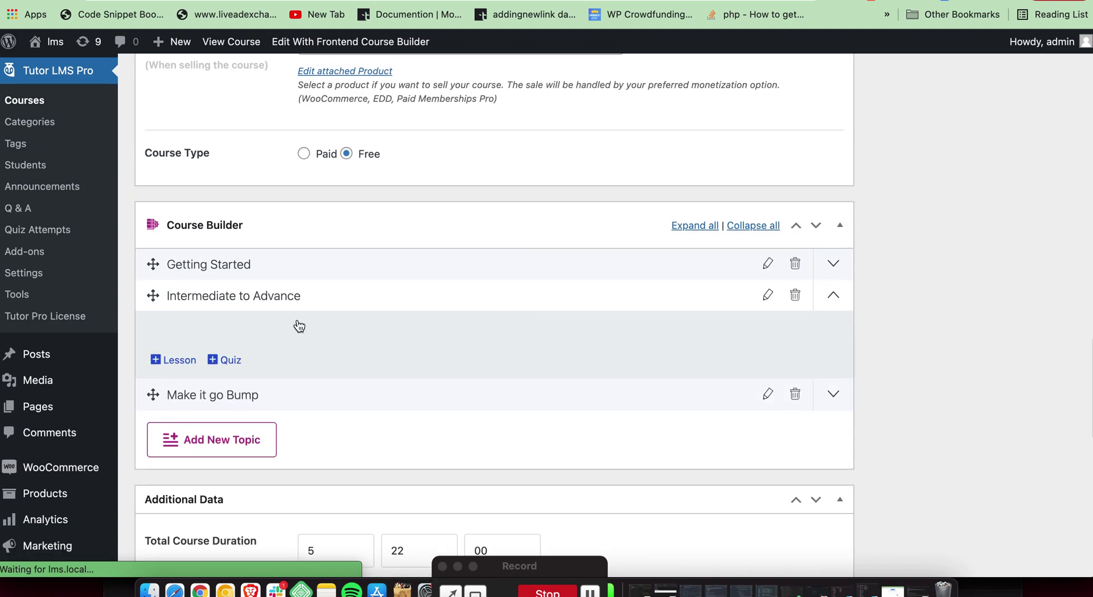
left_click(175, 362)
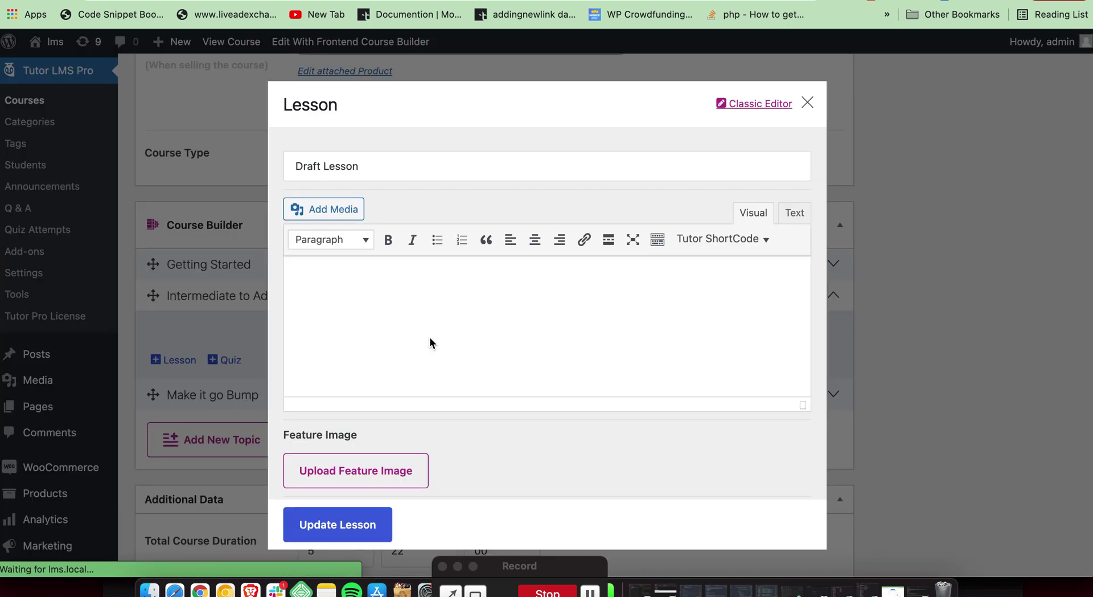
left_click(457, 169)
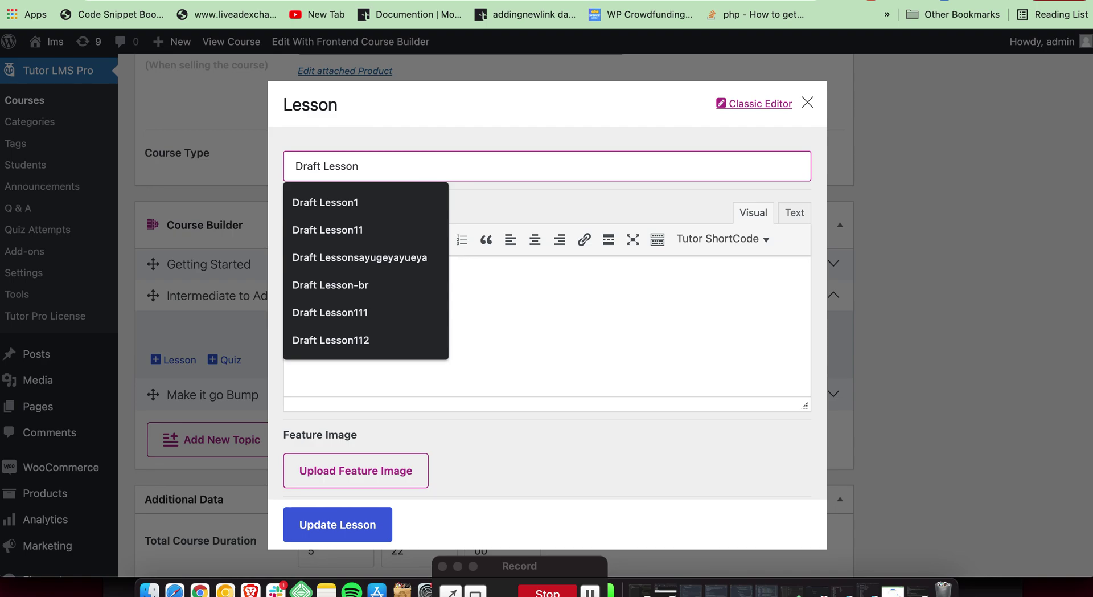
left_click(412, 165)
key("alt+BackSpace")
type("e")
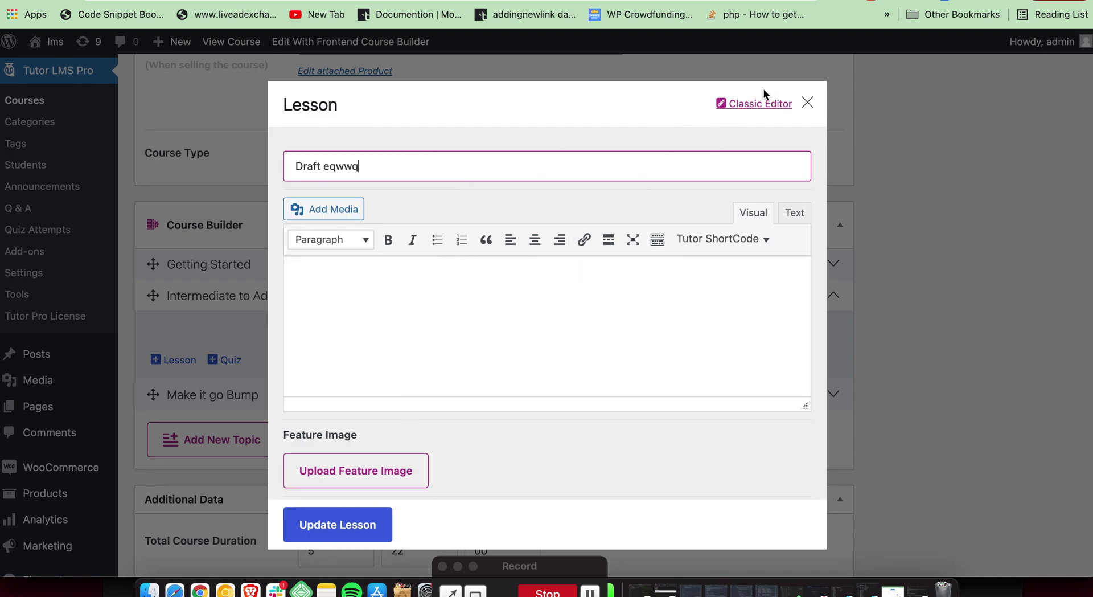
left_click(751, 106)
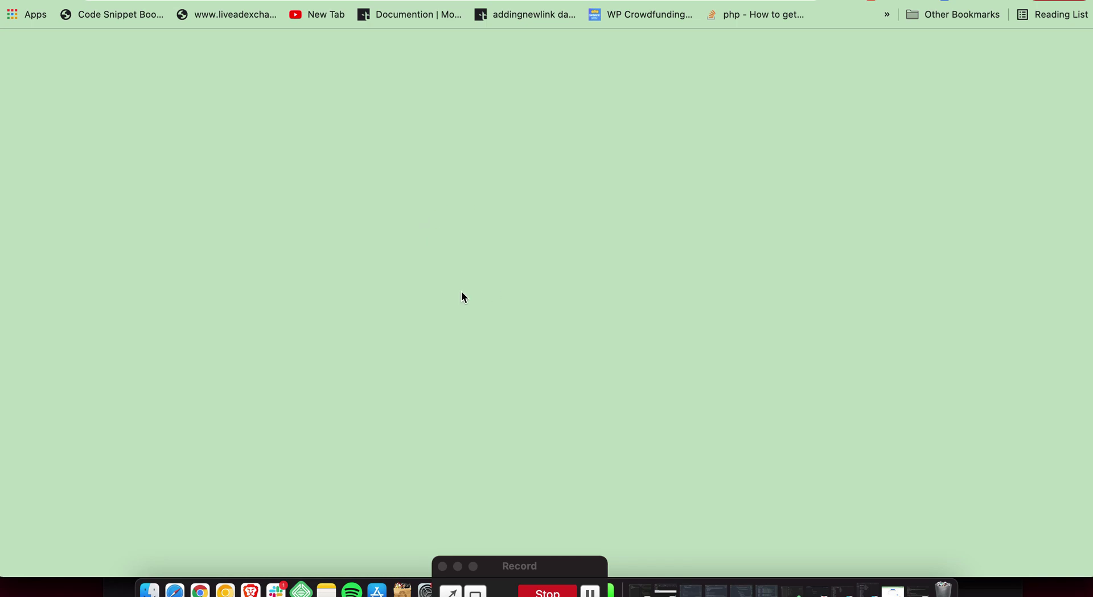
- Scroll through the All Posts list while the course's Elementor editor loads
scroll(461, 297, "down", 1)
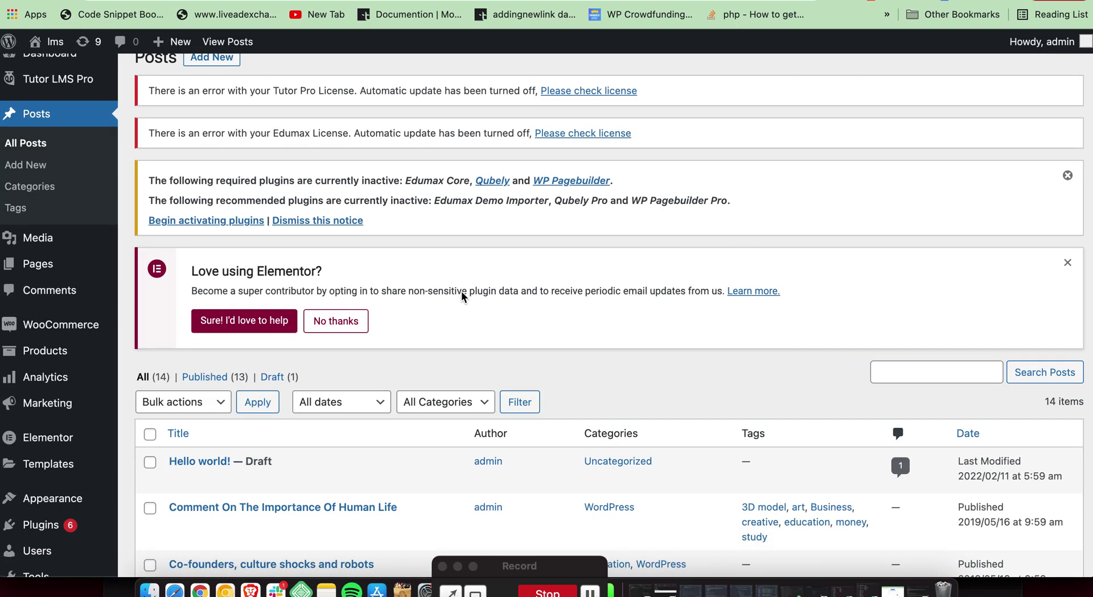
scroll(461, 292, "up", 1)
scroll(462, 291, "down", 3)
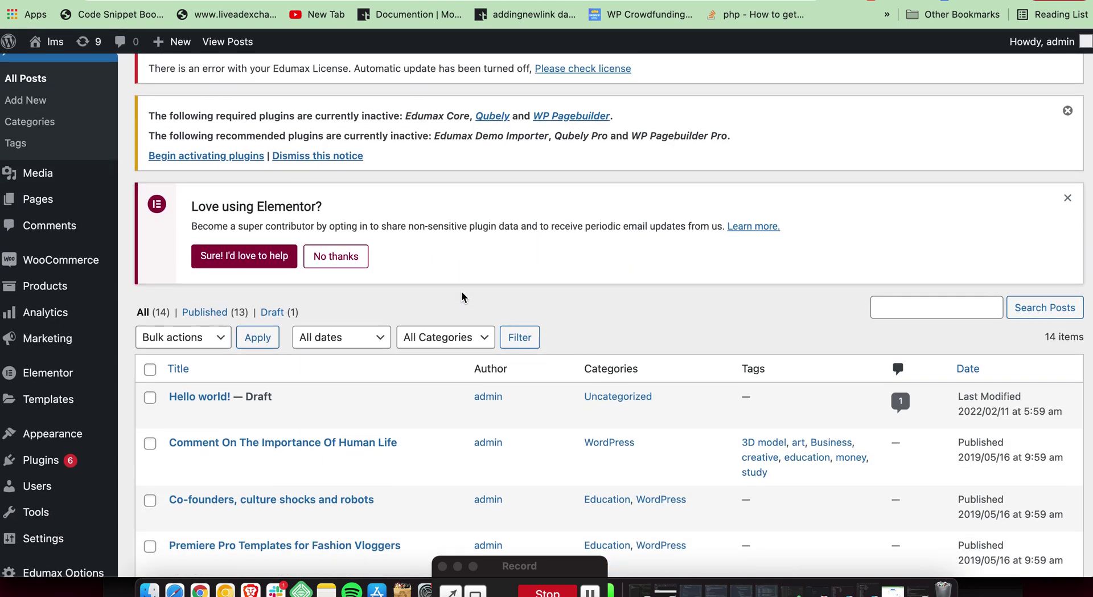
scroll(461, 291, "up", 2)
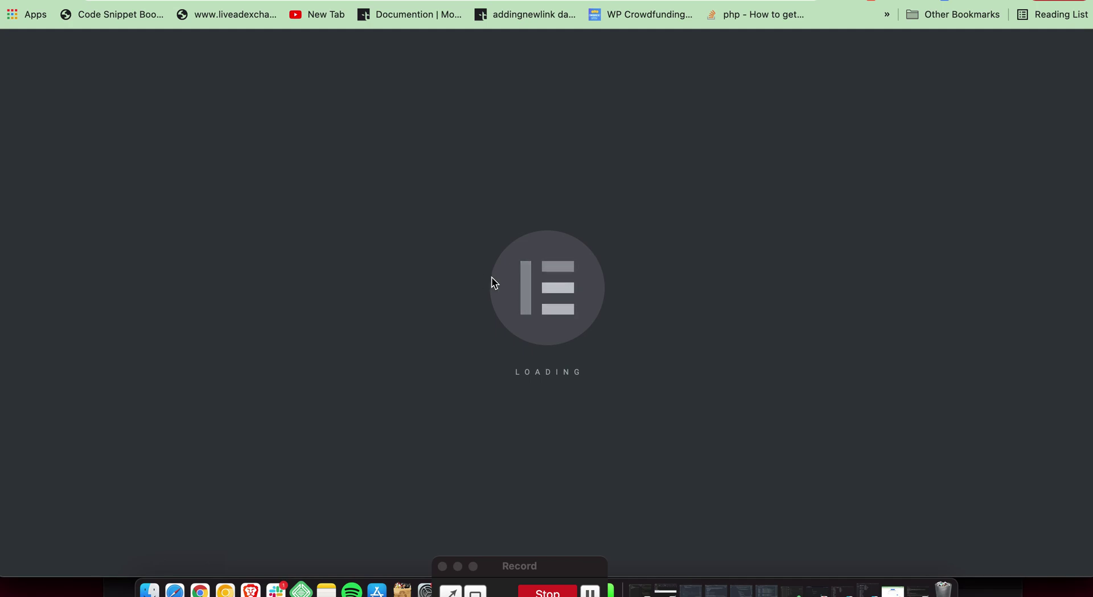
- Scroll the Adobe Illustrator CC 2020 MasterClass page in Elementor, from video to reviews and back
scroll(573, 281, "down", 5)
scroll(573, 281, "up", 3)
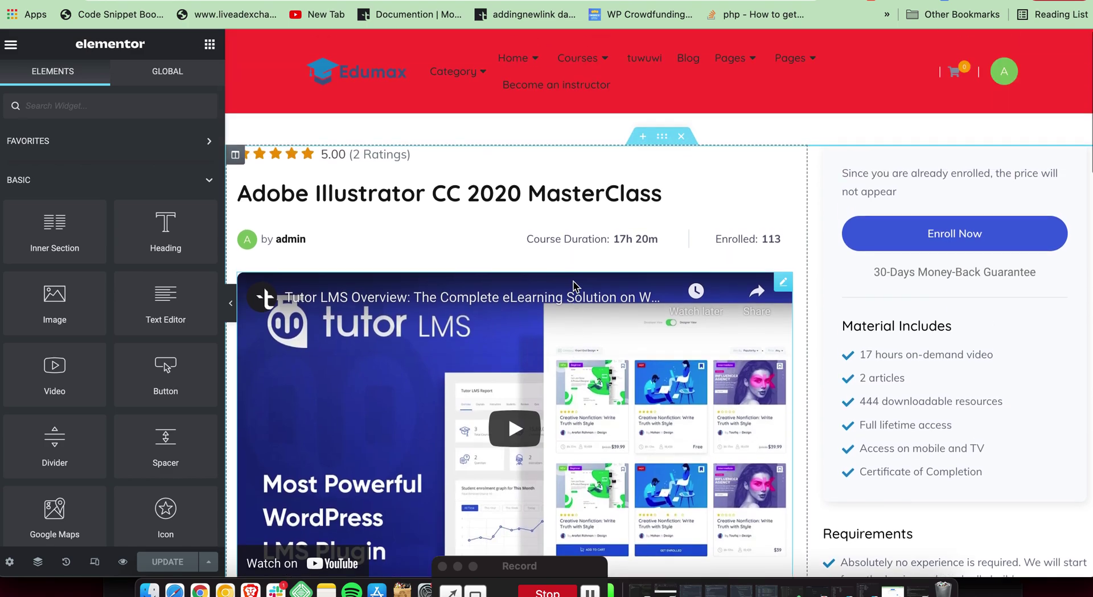
scroll(573, 281, "down", 15)
scroll(573, 282, "up", 15)
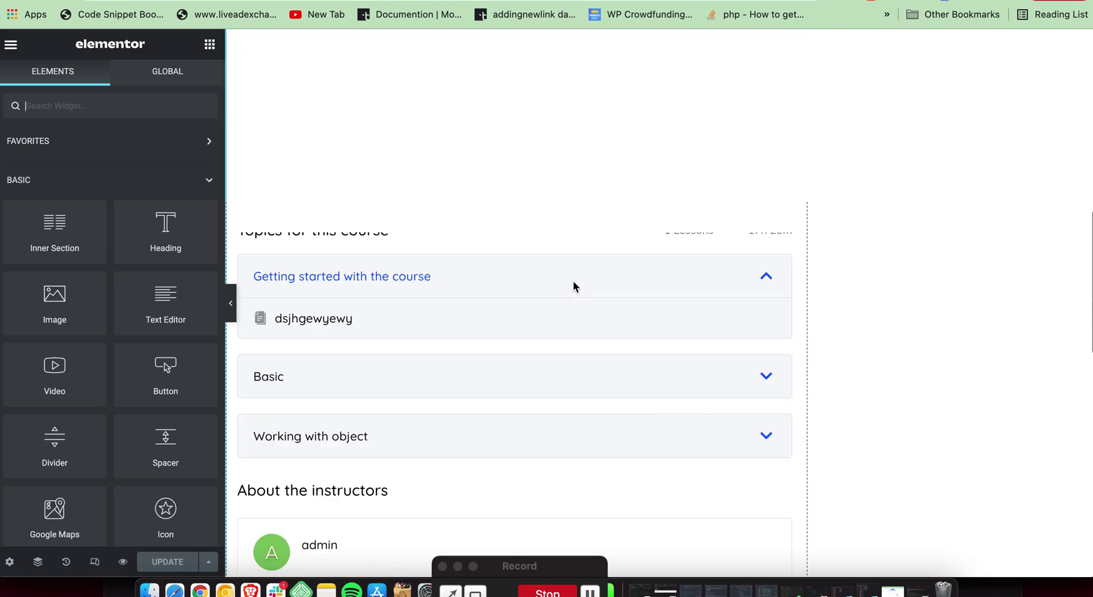
scroll(573, 281, "down", 10)
scroll(574, 281, "down", 10)
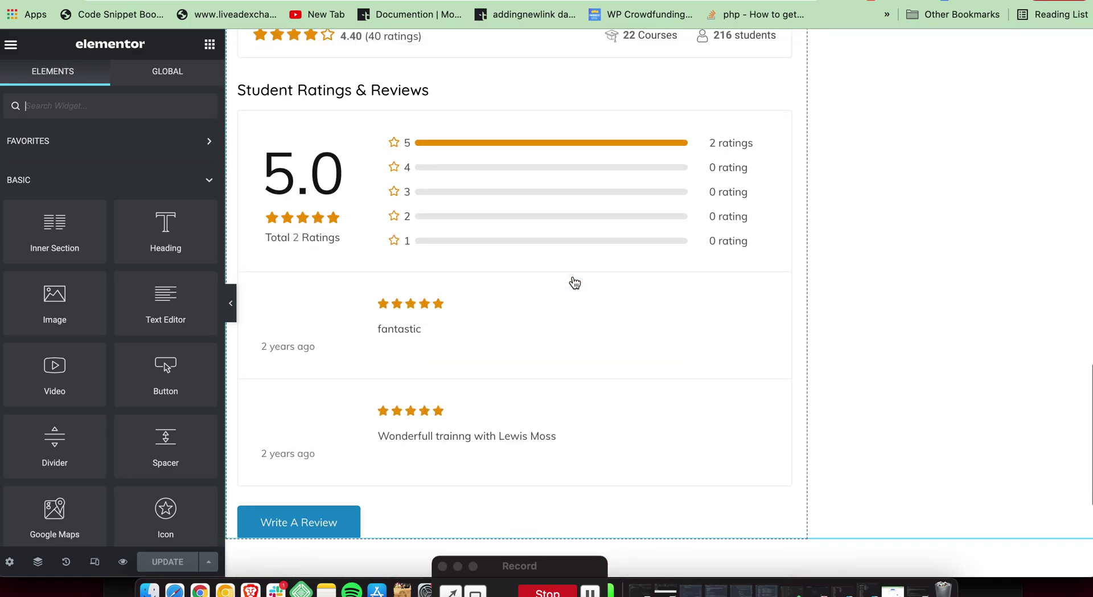
scroll(574, 282, "up", 3)
scroll(574, 282, "up", 20)
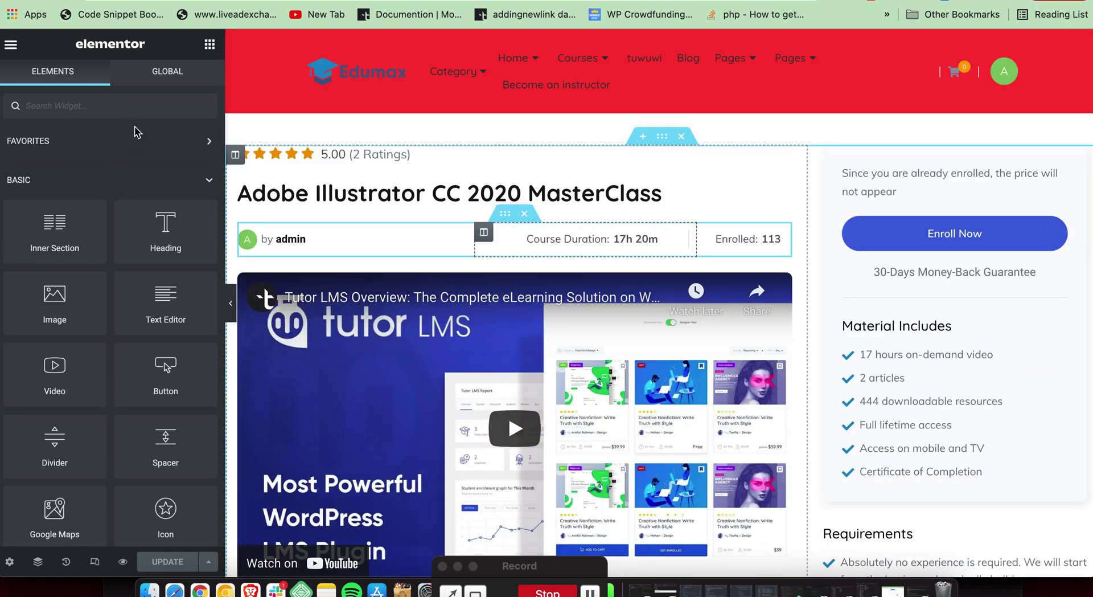
- Drag an Image Carousel widget above the course title, then return to the widget list
scroll(98, 309, "down", 15)
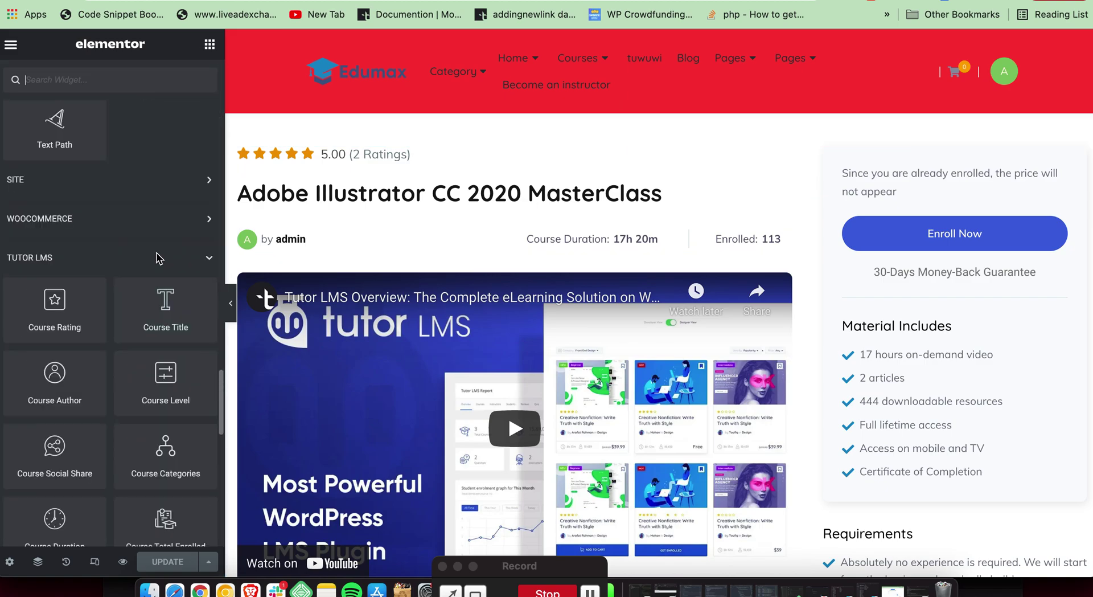
scroll(156, 250, "up", 8)
left_click_drag(167, 212, 552, 193)
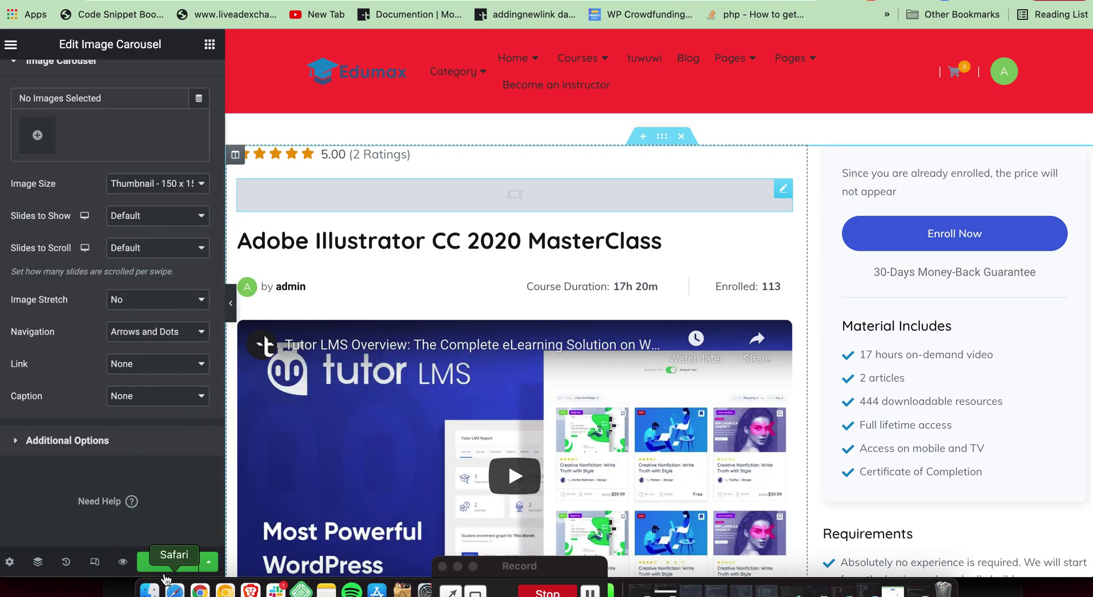
scroll(104, 190, "up", 2)
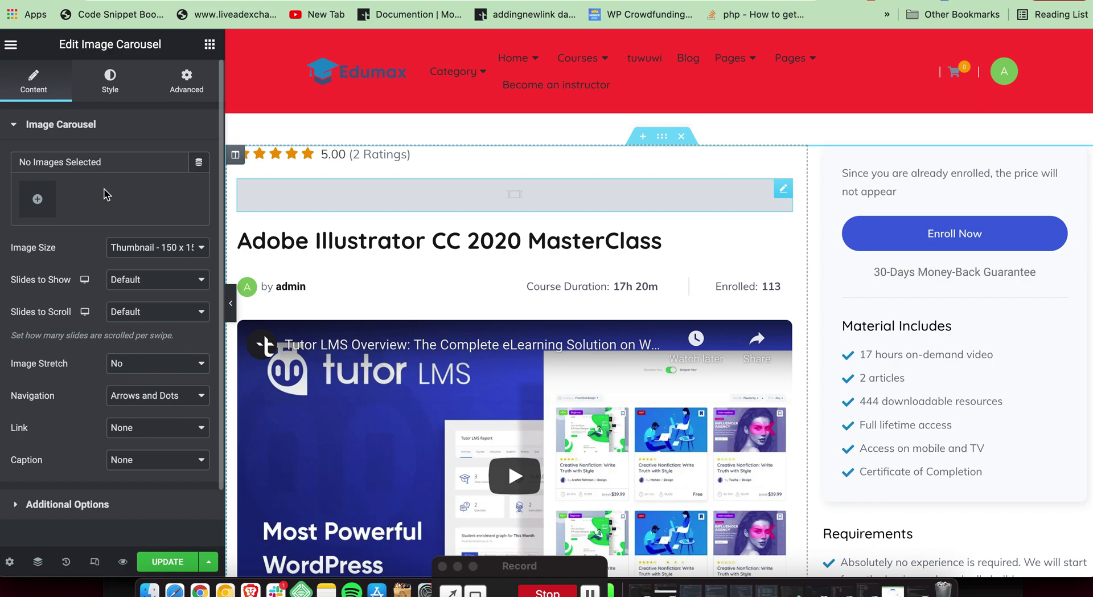
left_click(209, 45)
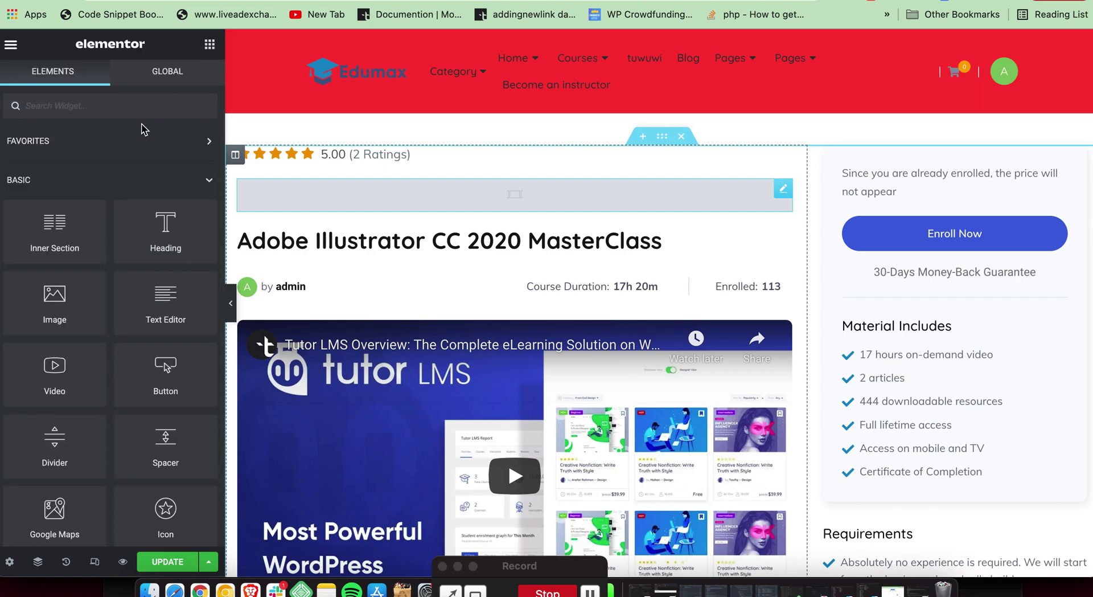
- Scroll the Elementor widget panel down to browse the Tutor LMS course widgets
scroll(143, 382, "down", 20)
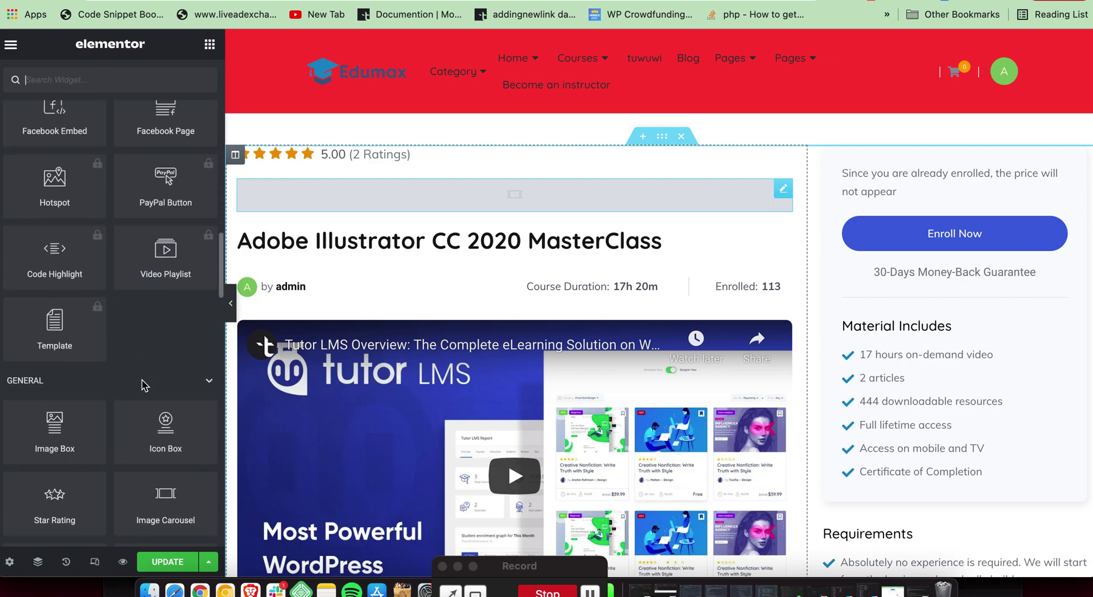
scroll(147, 382, "down", 15)
scroll(154, 452, "down", 2)
scroll(154, 450, "up", 4)
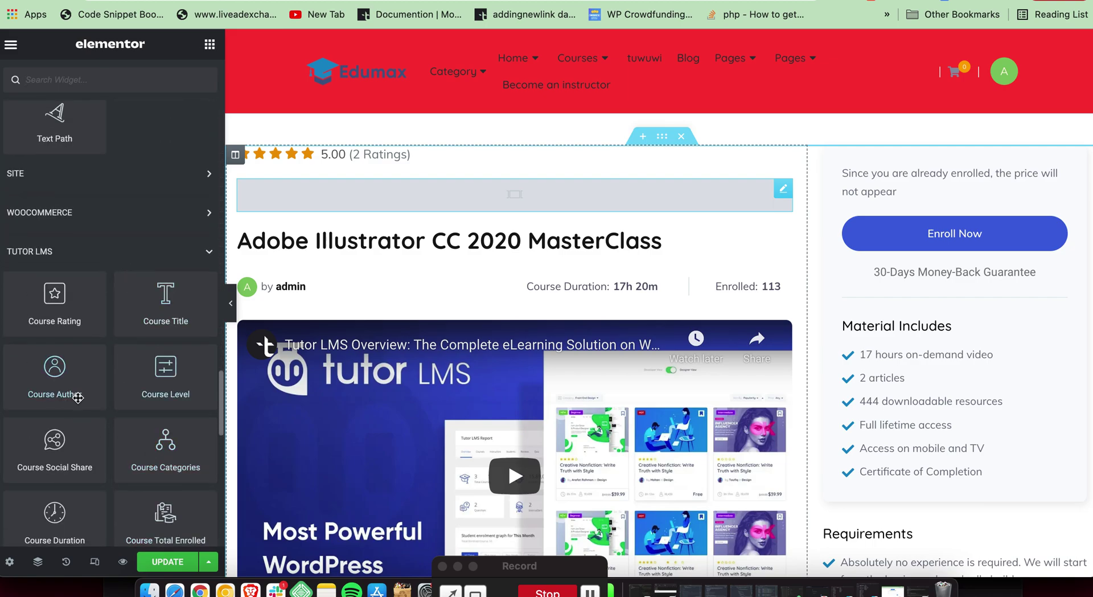
scroll(125, 377, "down", 3)
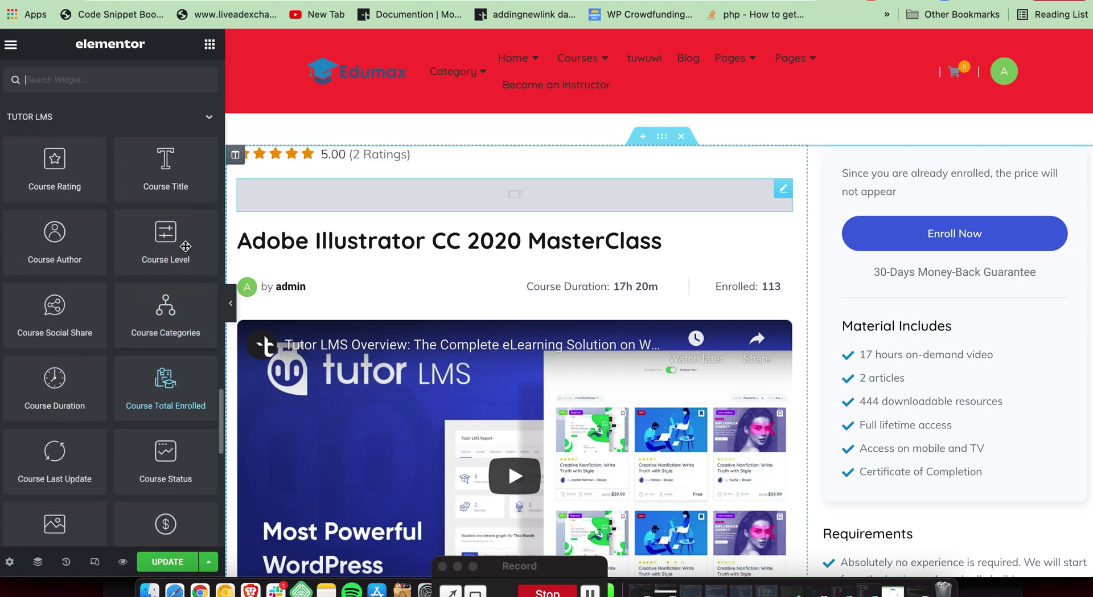
scroll(200, 348, "down", 5)
scroll(193, 351, "up", 10)
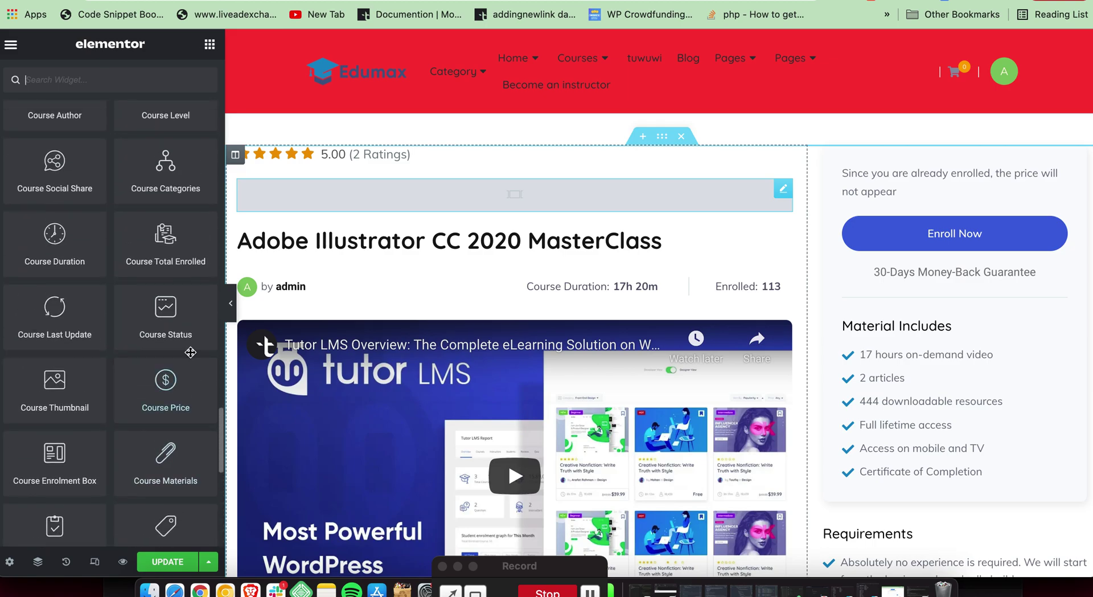
scroll(190, 352, "up", 4)
scroll(190, 364, "down", 12)
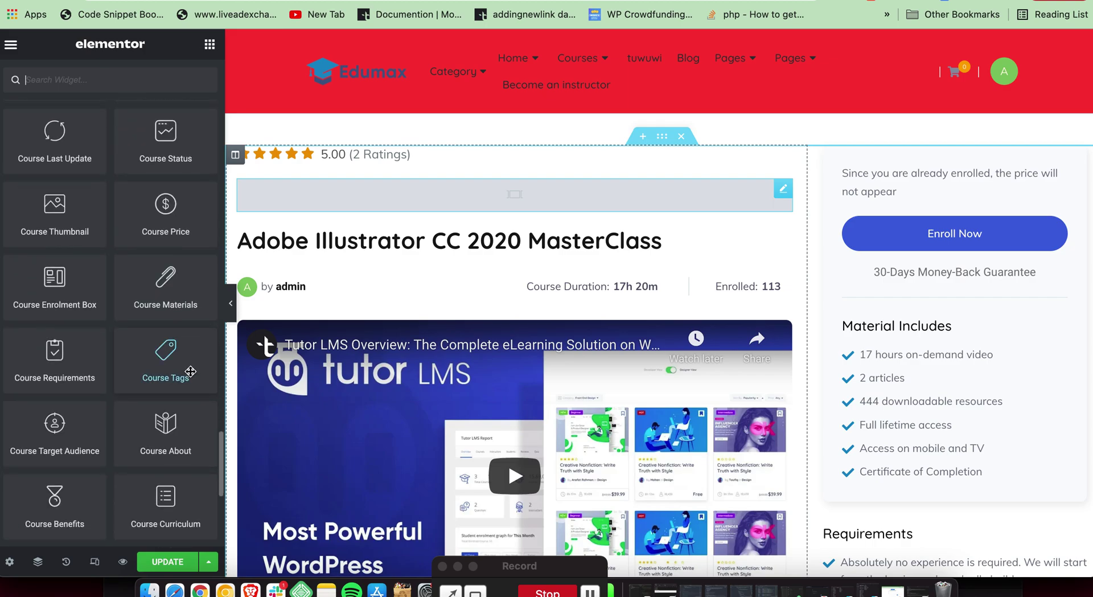
scroll(190, 371, "down", 3)
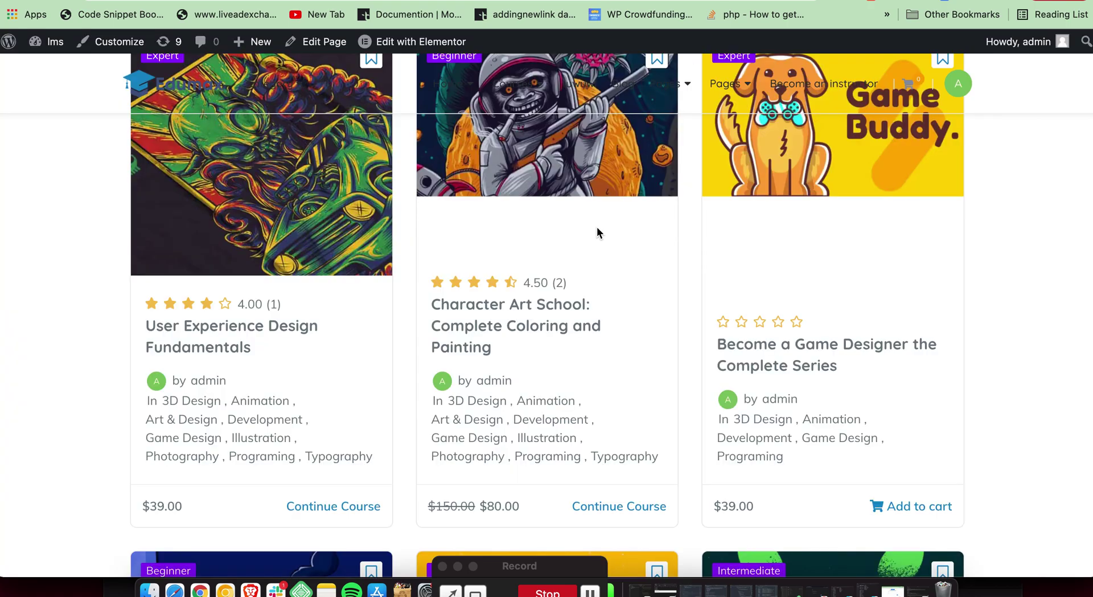
scroll(559, 299, "up", 5)
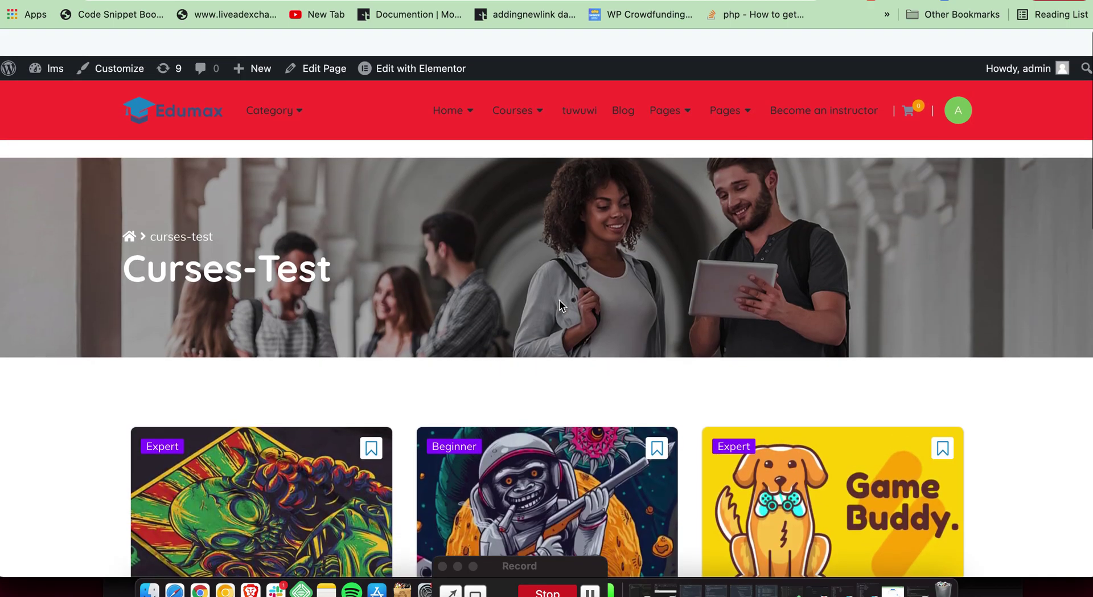